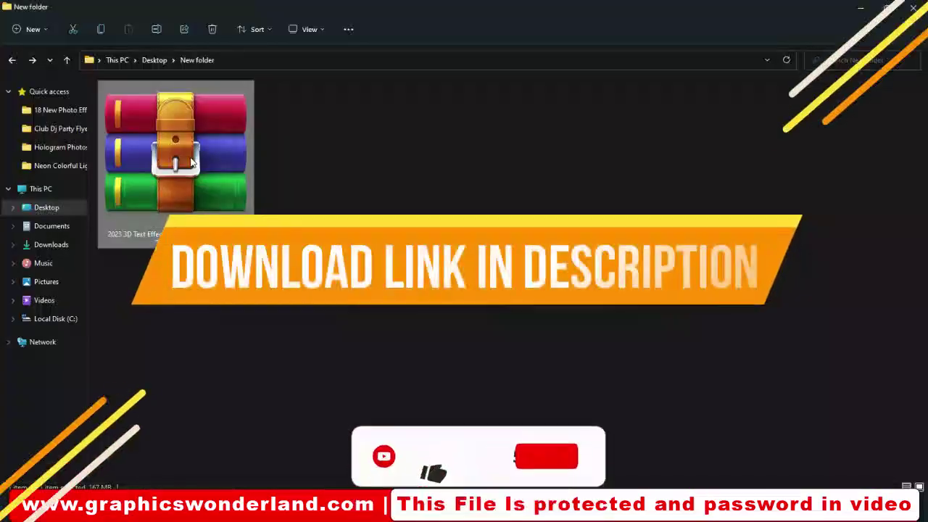
Step: Right-click the 167 MB 3D text-effect RAR archive in the Desktop's New folder
right_click(310, 171)
Step: Extract the archive into its own folder, pasting the archive password when prompted
left_click(316, 112)
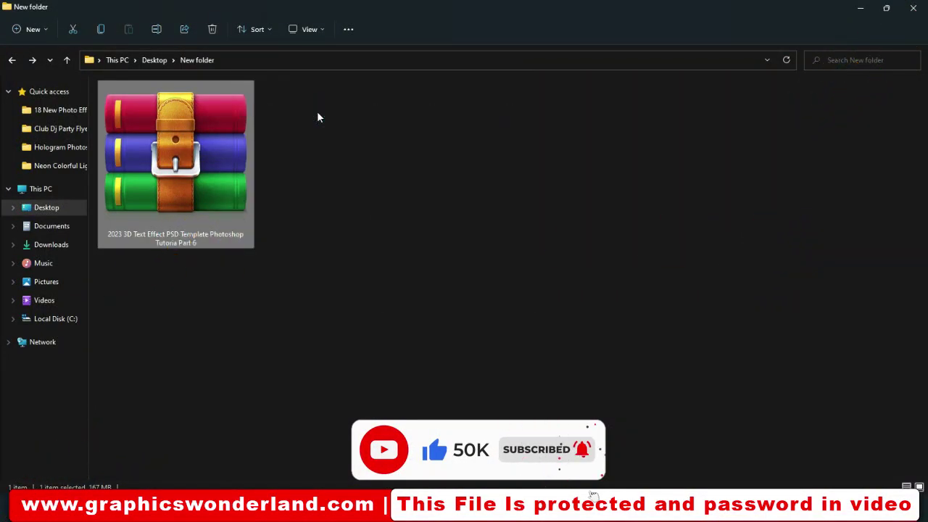
key("ctrl+v")
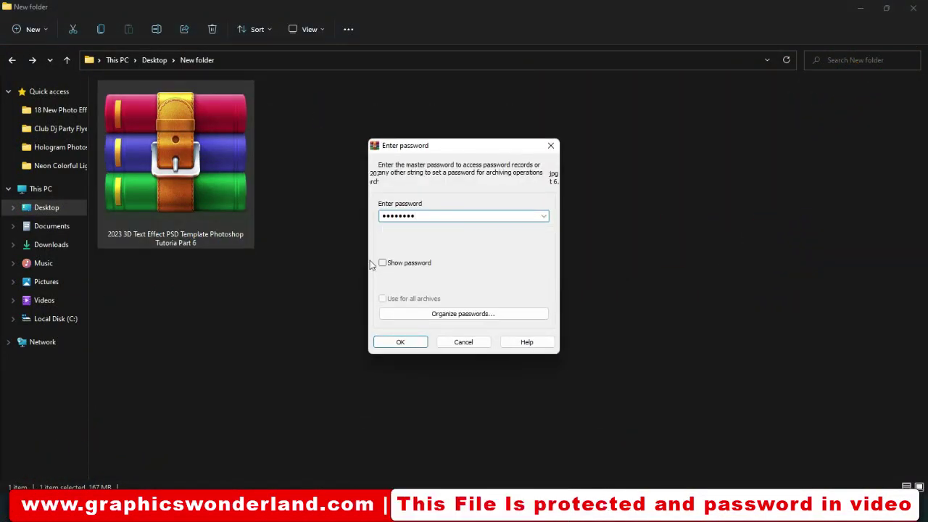
left_click(400, 341)
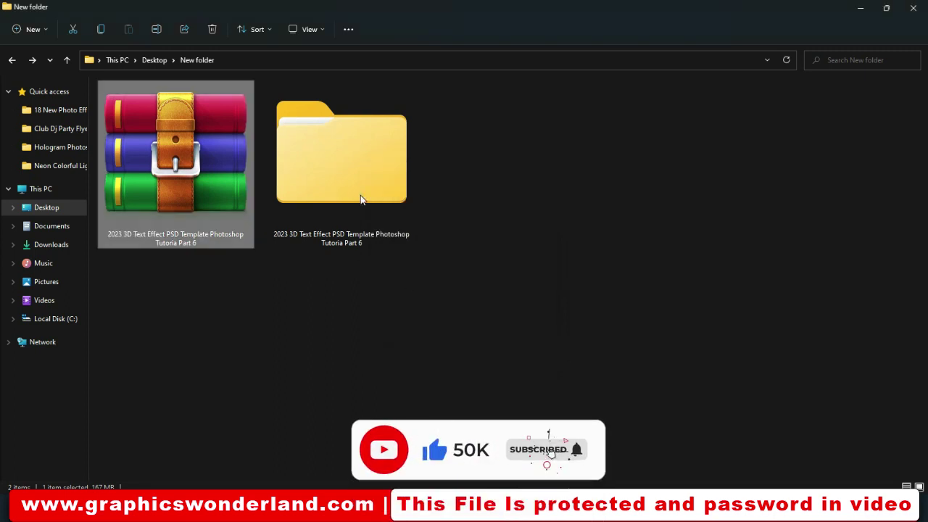
Step: Switch to Extra large icons and open the extracted template subfolder
left_click(310, 33)
left_click(311, 56)
left_click(176, 172)
double_click(176, 173)
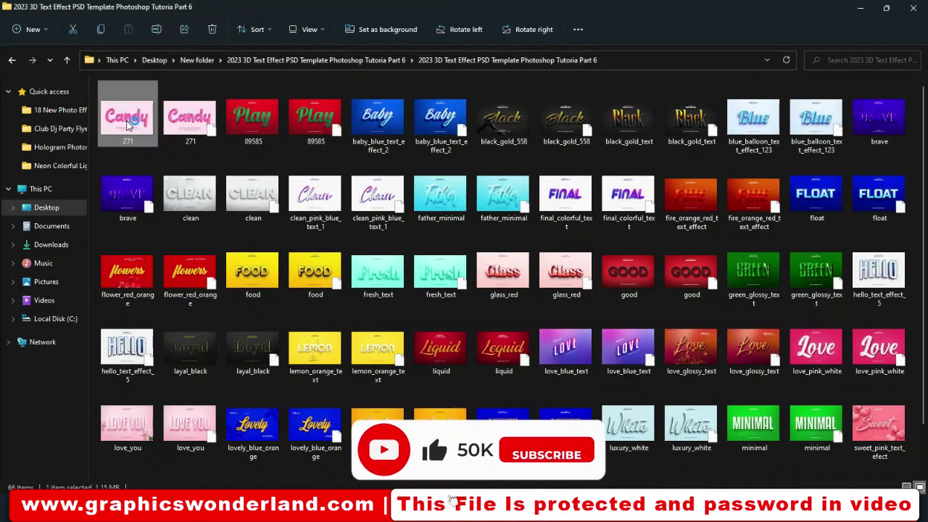
Step: Open the Candy preview in Photos and browse the Baby, Black, Blue and Brave previews
double_click(127, 126)
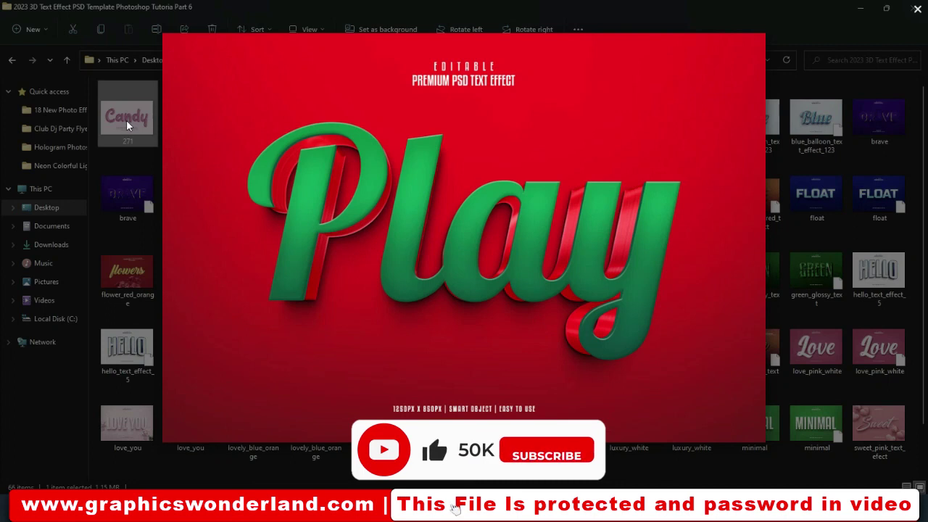
scroll(126, 119, "up", 2)
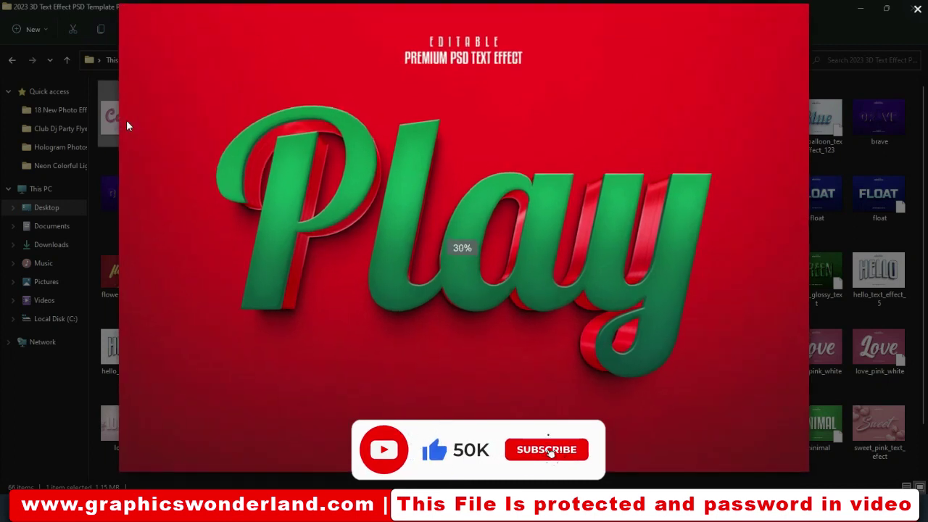
scroll(127, 125, "down", 2)
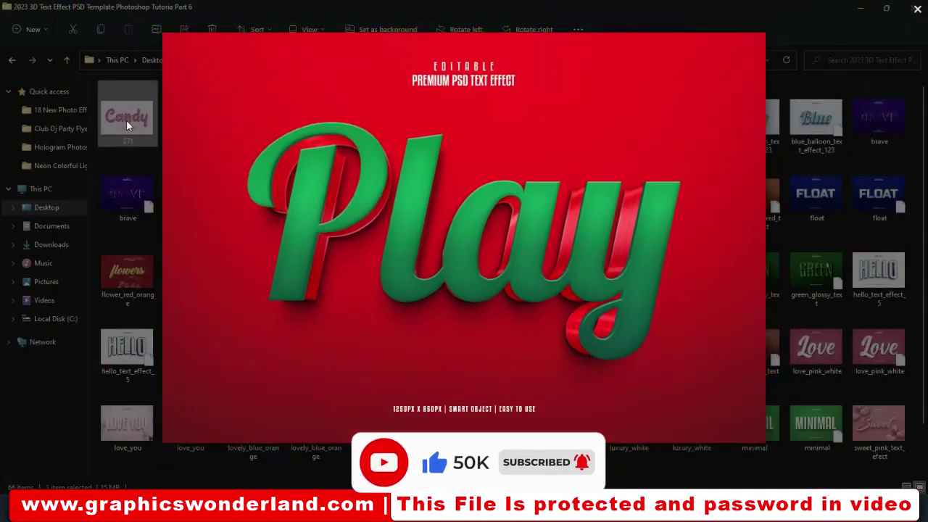
scroll(127, 119, "up", 1)
scroll(126, 119, "up", 1)
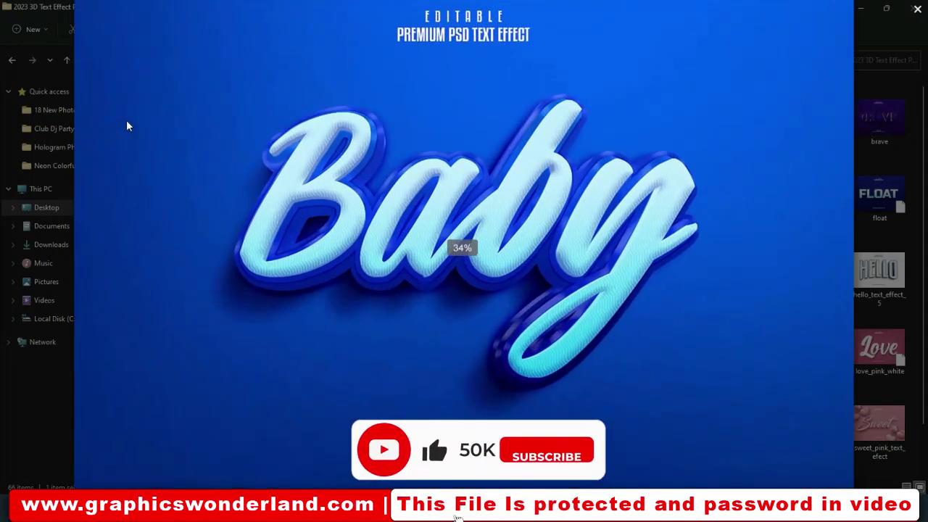
scroll(126, 120, "up", 1)
scroll(126, 119, "up", 1)
scroll(126, 123, "down", 1)
scroll(126, 123, "down", 1)
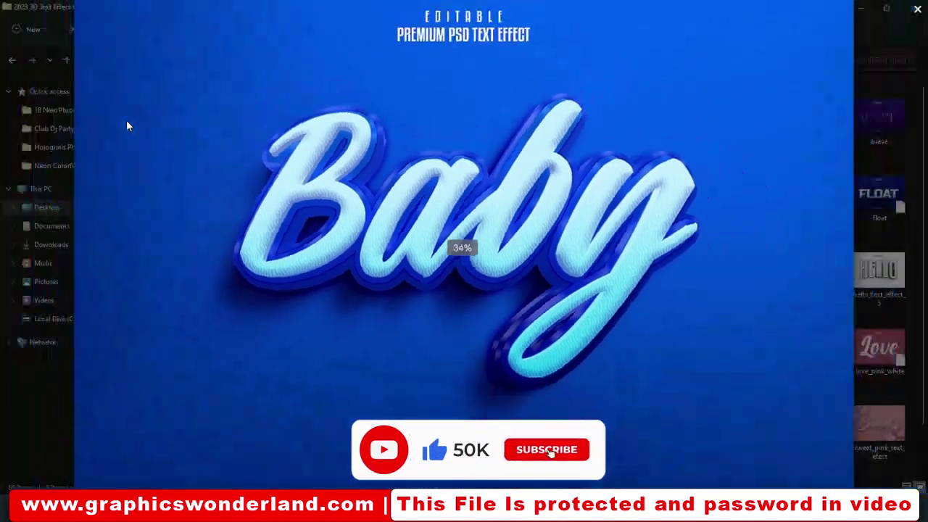
scroll(126, 123, "down", 1)
scroll(126, 123, "down", 1)
scroll(127, 123, "up", 1)
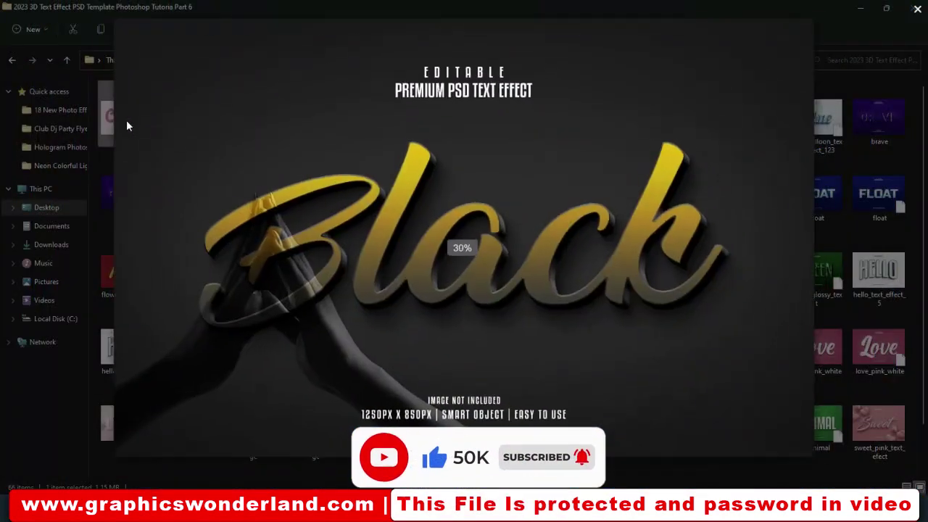
scroll(127, 123, "up", 1)
scroll(127, 123, "up", 1)
scroll(127, 123, "up", 1)
scroll(126, 125, "down", 2)
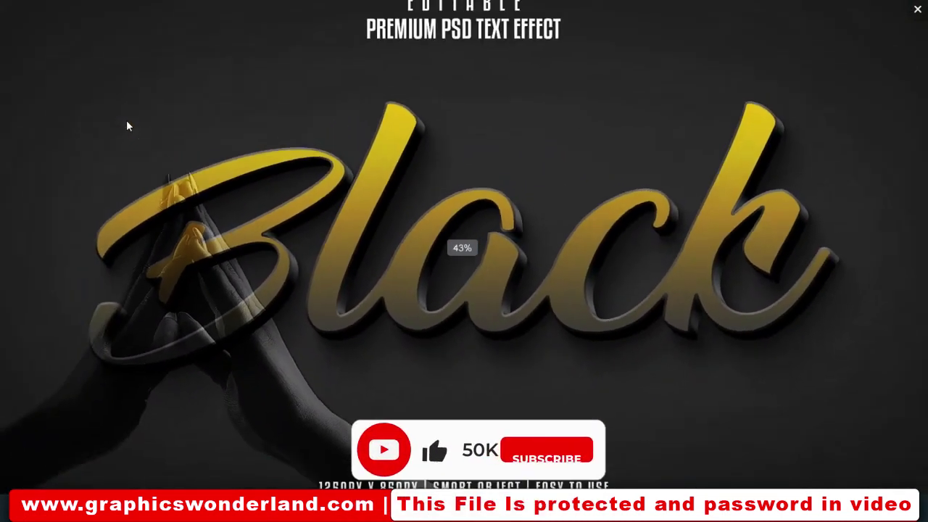
scroll(126, 125, "down", 1)
scroll(126, 124, "down", 1)
scroll(127, 125, "down", 1)
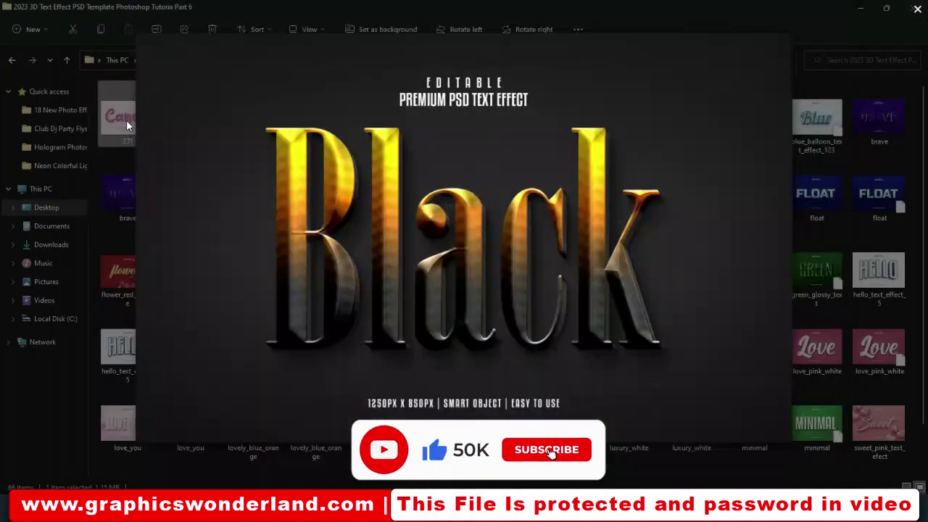
scroll(127, 125, "up", 1)
scroll(127, 124, "up", 1)
scroll(126, 125, "down", 1)
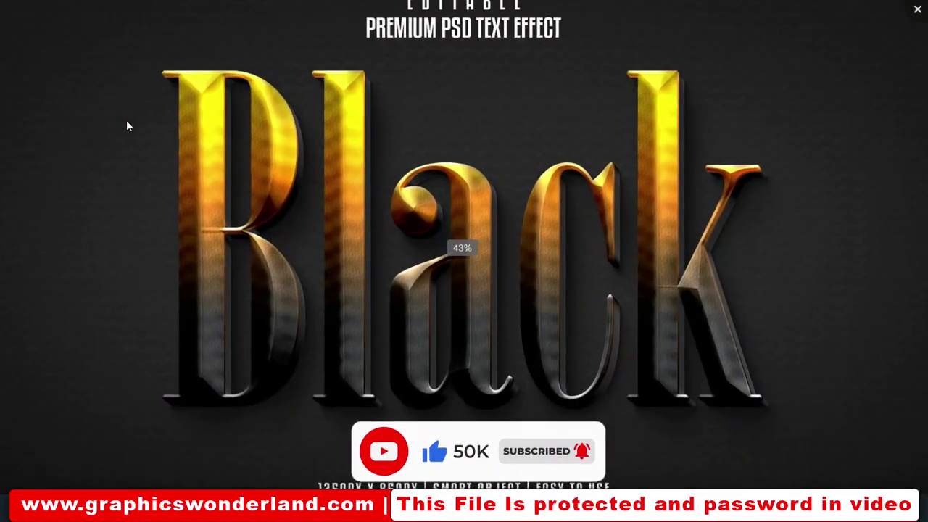
scroll(126, 125, "down", 1)
scroll(126, 125, "down", 1)
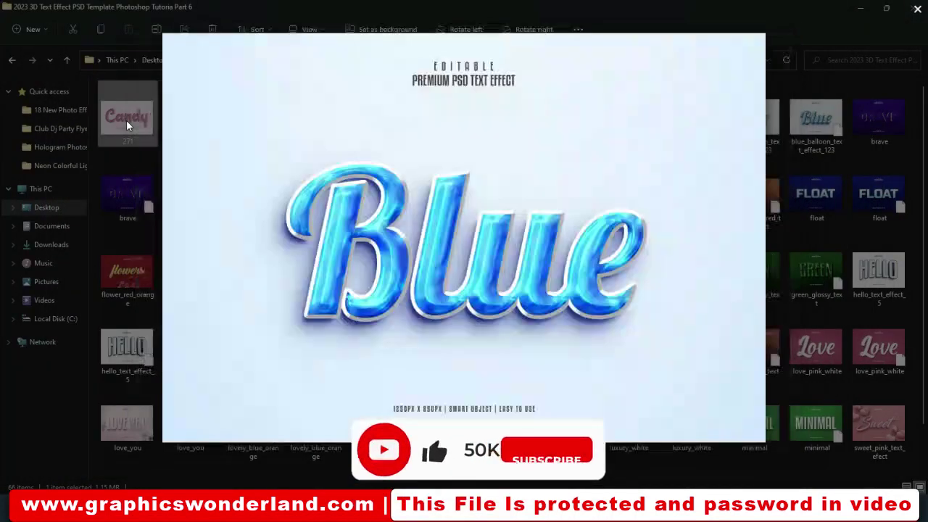
scroll(126, 125, "up", 1)
scroll(126, 124, "up", 1)
scroll(126, 124, "up", 1)
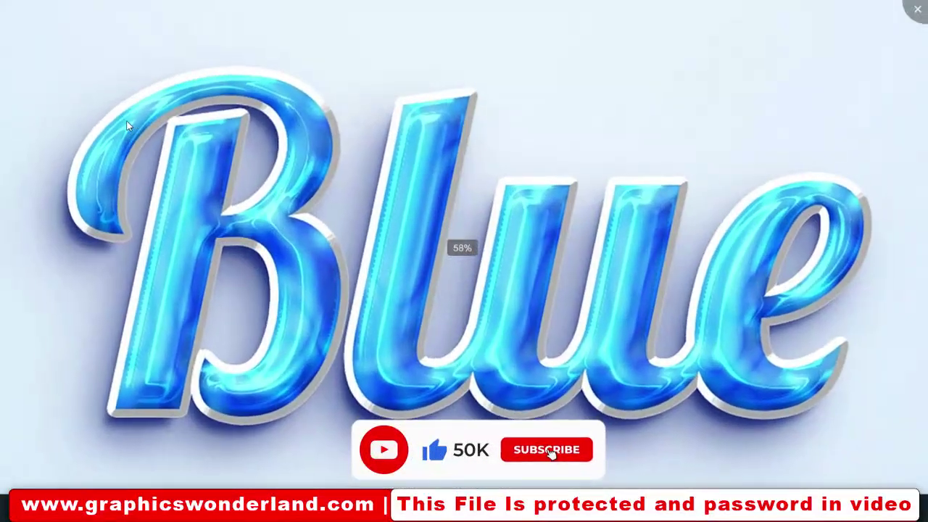
scroll(126, 126, "down", 1)
scroll(126, 126, "down", 1)
scroll(126, 124, "down", 1)
Step: Browse past the Father, Final and Fire previews to the blue Float text effect
scroll(126, 125, "down", 1)
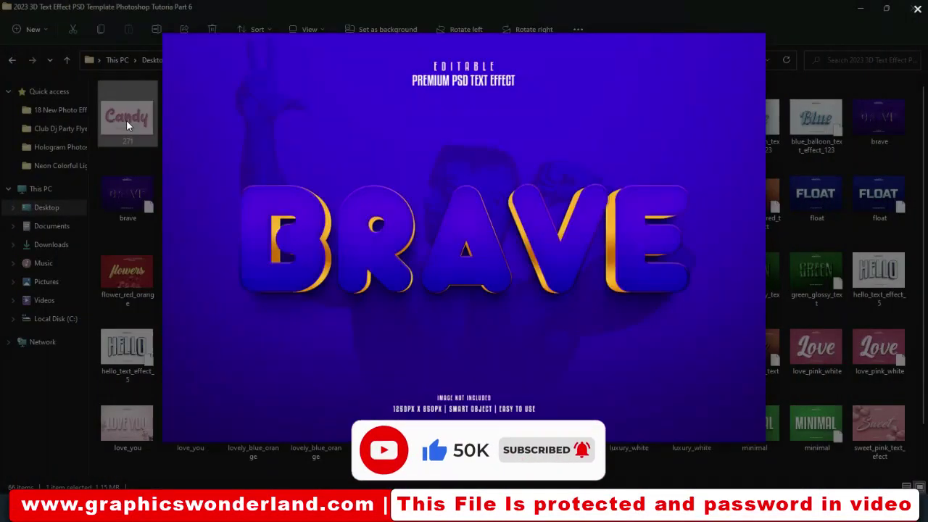
scroll(126, 125, "up", 1)
scroll(126, 125, "up", 1)
scroll(126, 120, "up", 1)
scroll(126, 121, "down", 1)
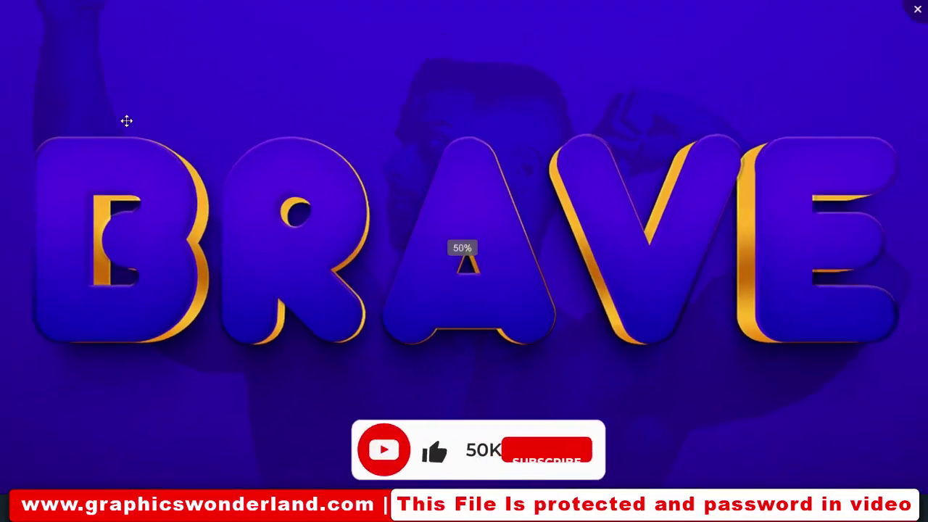
scroll(126, 120, "down", 1)
scroll(126, 120, "down", 1)
scroll(126, 120, "down", 1)
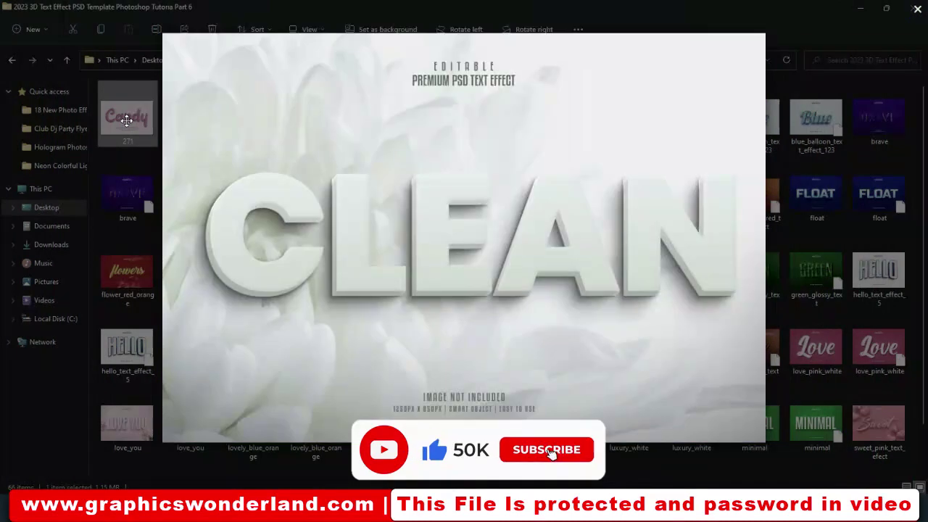
scroll(126, 120, "up", 1)
scroll(126, 120, "up", 1)
scroll(126, 120, "up", 1)
scroll(126, 120, "up", 1)
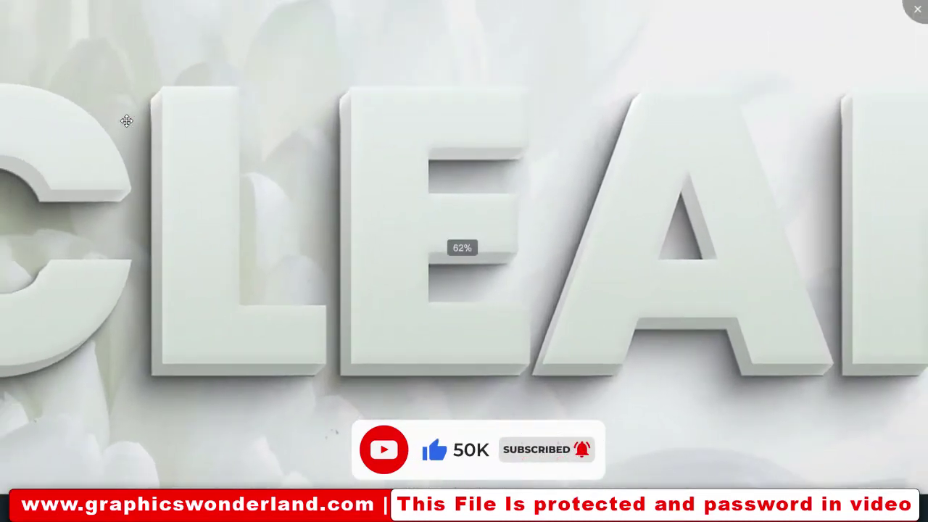
scroll(126, 121, "down", 1)
scroll(126, 120, "down", 1)
scroll(126, 120, "down", 1)
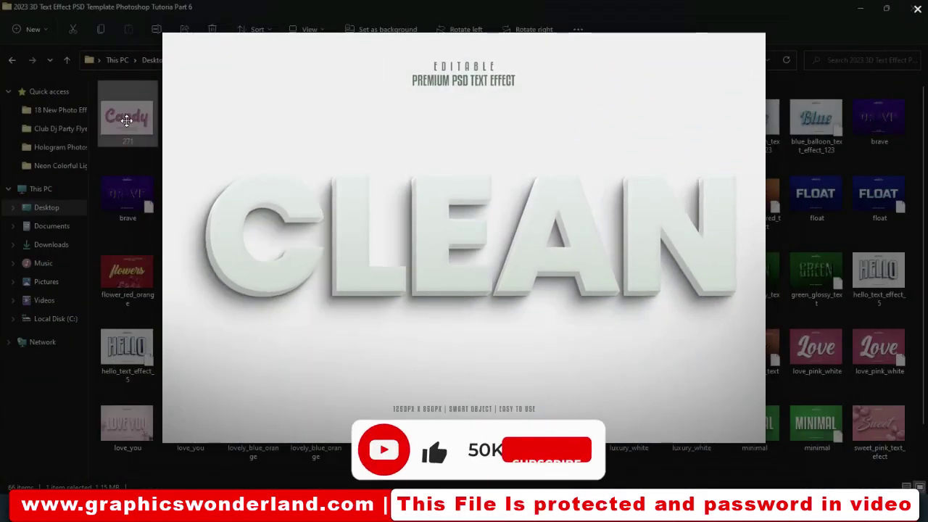
scroll(126, 120, "down", 1)
scroll(126, 120, "up", 1)
scroll(126, 120, "up", 1)
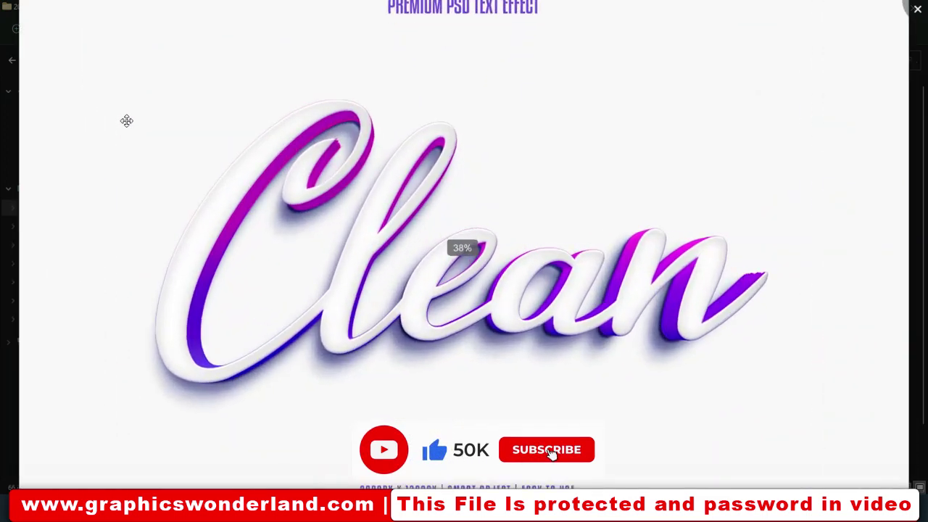
scroll(126, 121, "up", 1)
scroll(126, 121, "down", 1)
scroll(126, 120, "down", 1)
scroll(126, 120, "down", 1)
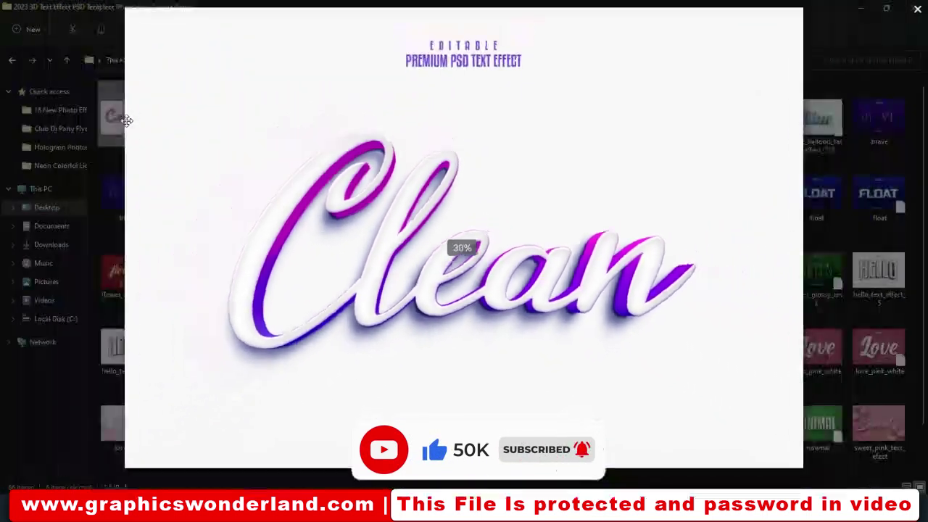
scroll(126, 120, "down", 1)
scroll(127, 120, "down", 1)
scroll(126, 120, "up", 1)
scroll(126, 120, "up", 1)
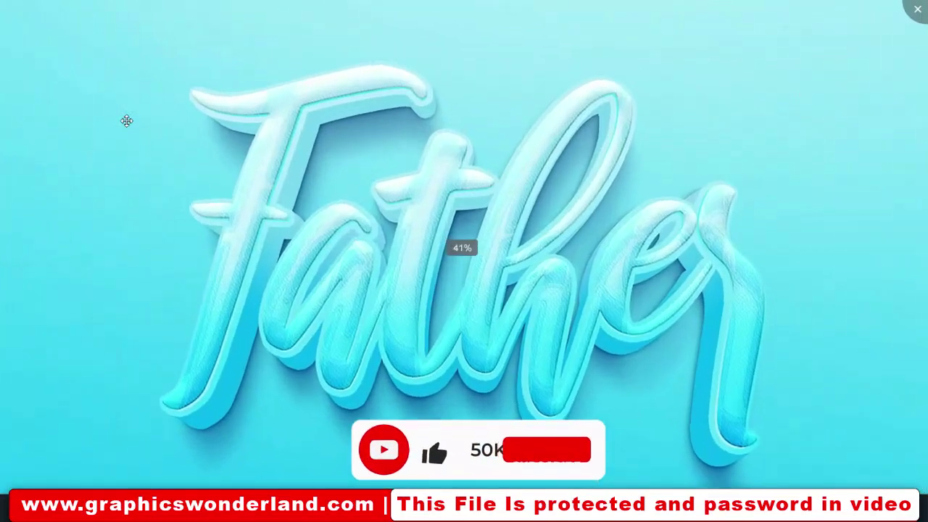
scroll(126, 120, "up", 1)
scroll(126, 121, "up", 1)
scroll(126, 120, "up", 1)
scroll(126, 121, "down", 1)
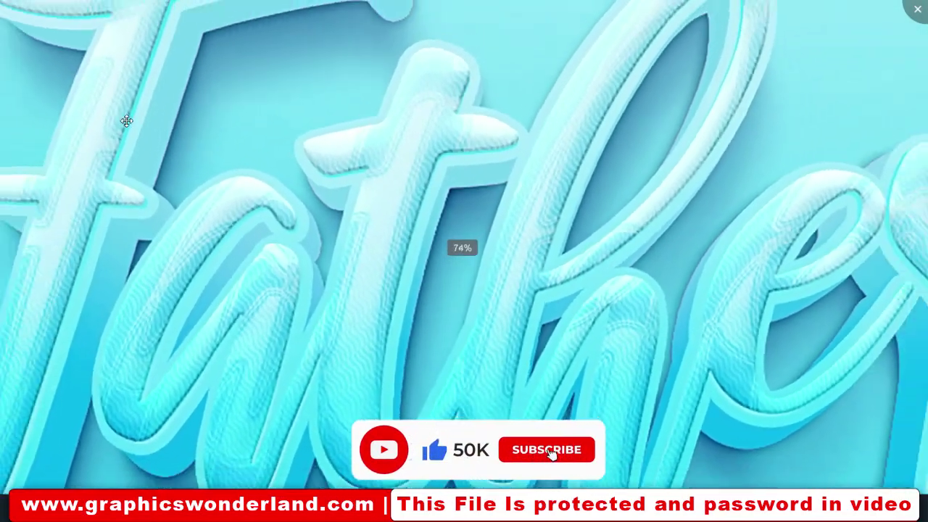
scroll(126, 120, "down", 2)
scroll(126, 120, "down", 1)
scroll(126, 120, "down", 1)
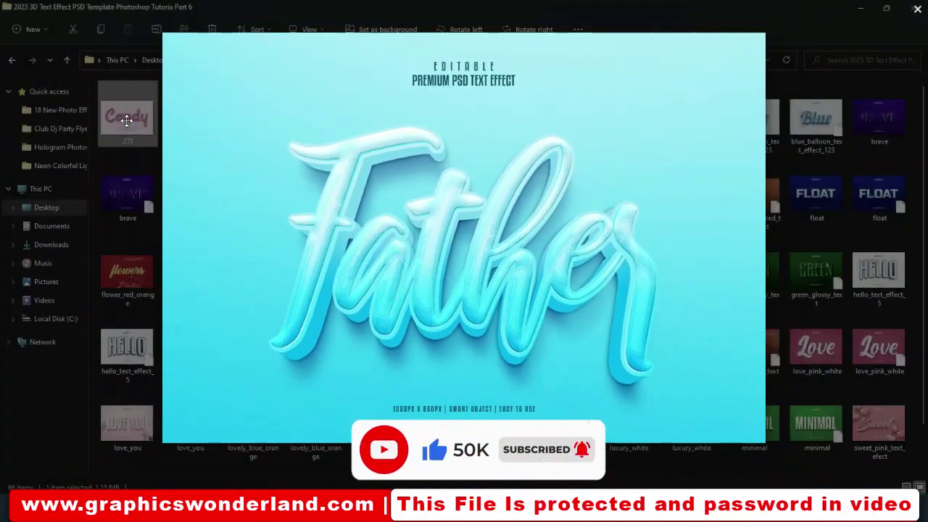
scroll(126, 120, "down", 1)
scroll(126, 120, "up", 1)
scroll(127, 120, "up", 1)
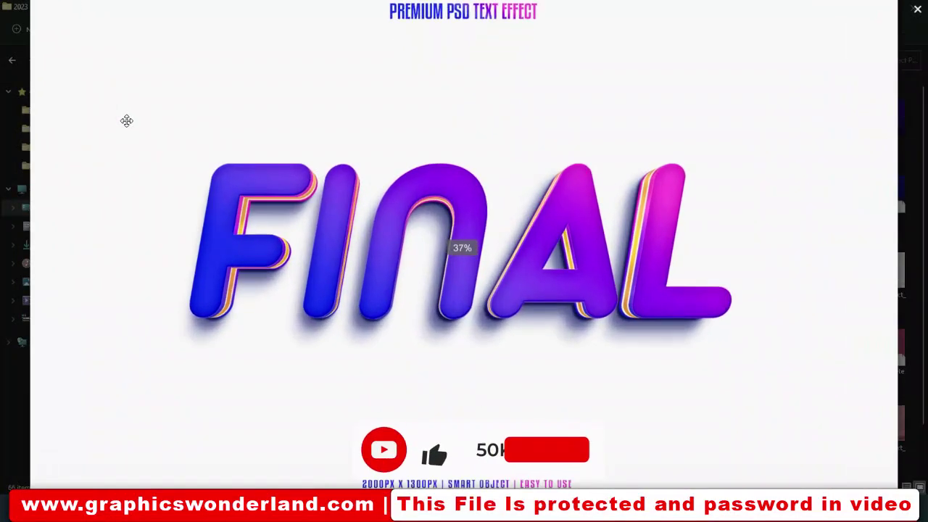
scroll(126, 120, "up", 2)
scroll(126, 120, "down", 2)
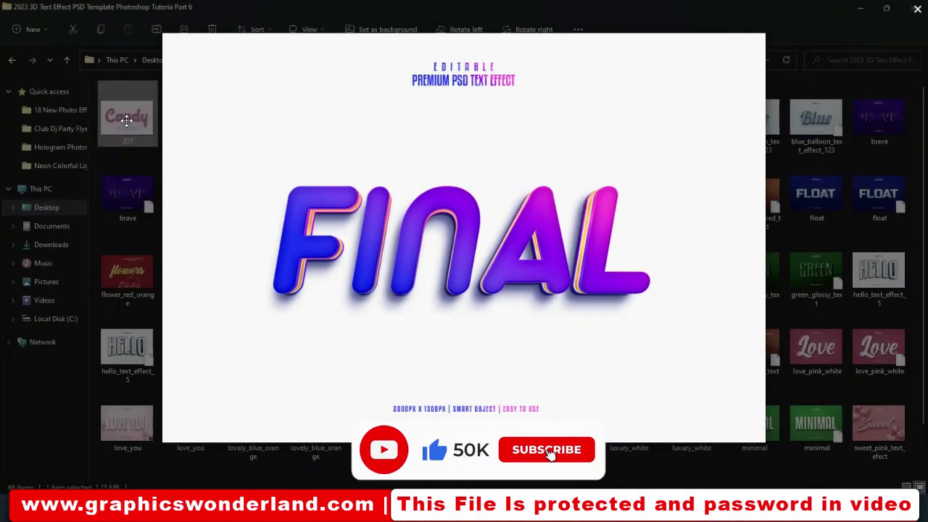
scroll(126, 121, "down", 1)
scroll(126, 121, "up", 1)
scroll(126, 121, "up", 1)
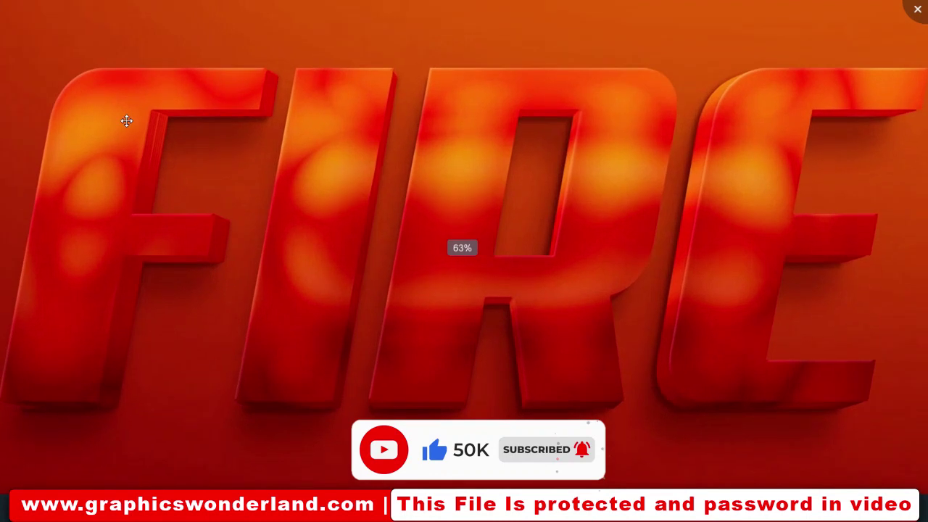
scroll(126, 120, "up", 1)
scroll(126, 120, "down", 2)
scroll(126, 120, "down", 1)
scroll(126, 120, "down", 1)
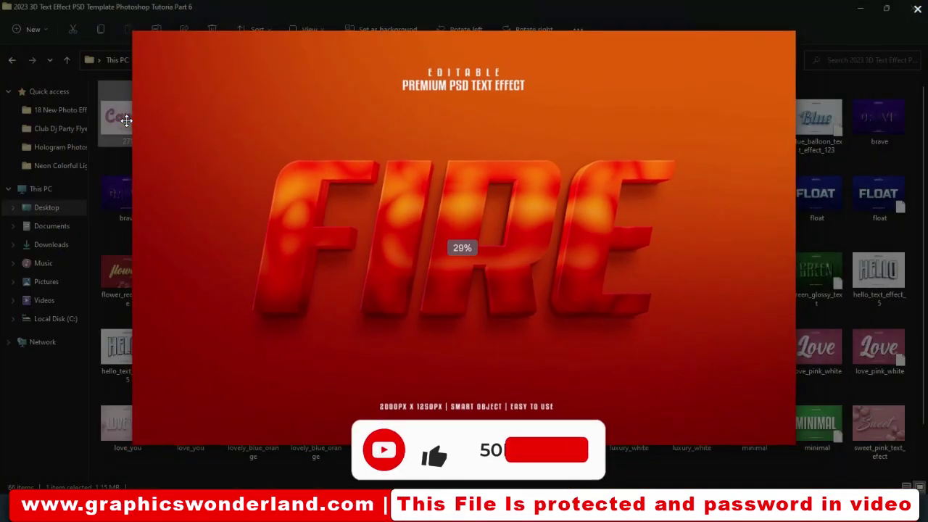
scroll(126, 121, "down", 1)
Step: Zoom in and out on the current template preview to examine it
scroll(126, 120, "up", 1)
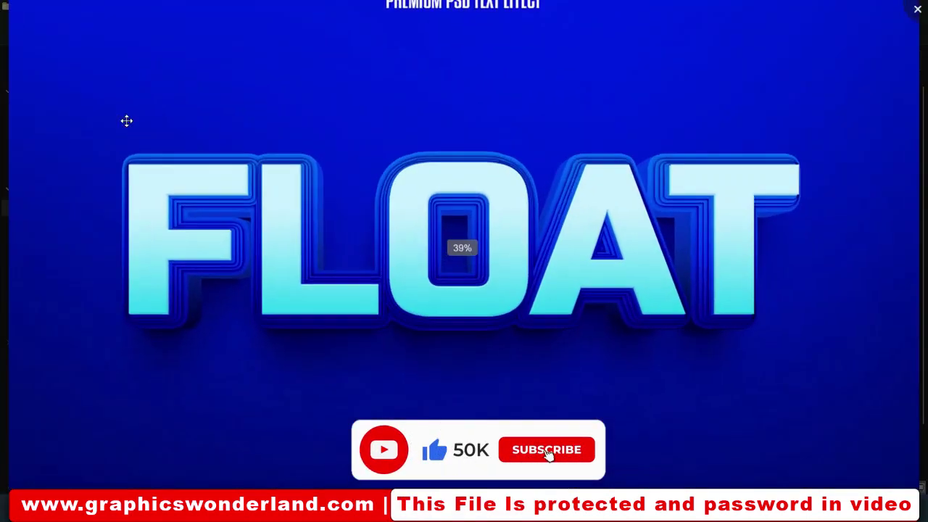
scroll(126, 121, "up", 1)
scroll(126, 121, "up", 1)
scroll(126, 120, "down", 1)
scroll(126, 121, "down", 2)
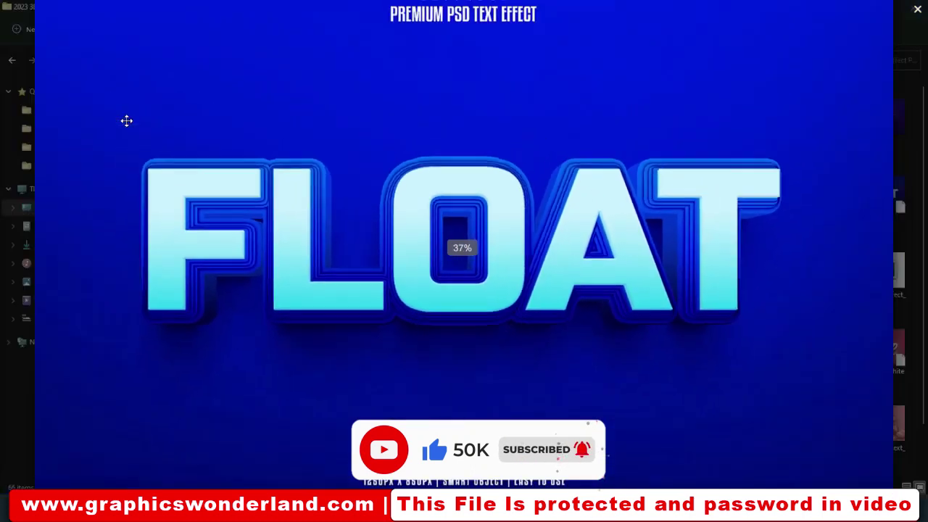
scroll(127, 120, "up", 1)
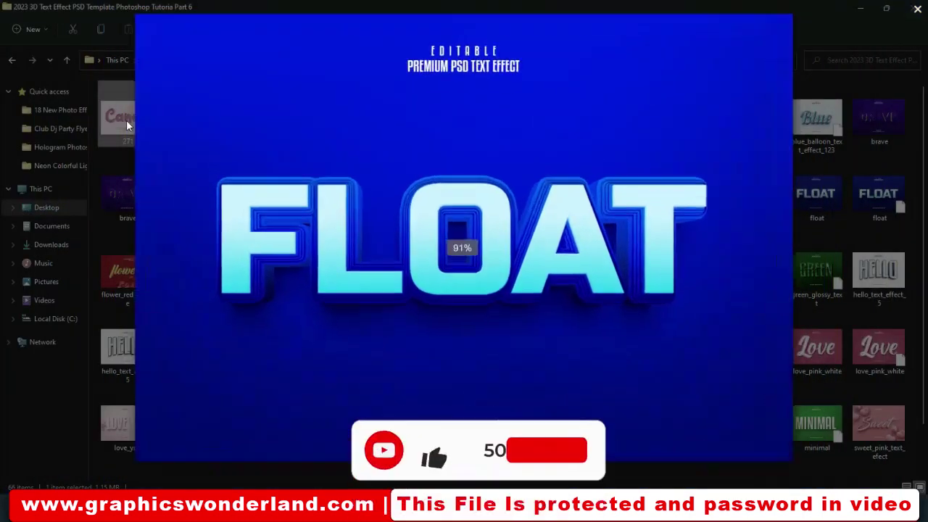
scroll(126, 120, "up", 1)
scroll(126, 120, "up", 1)
scroll(126, 121, "up", 1)
scroll(126, 125, "down", 1)
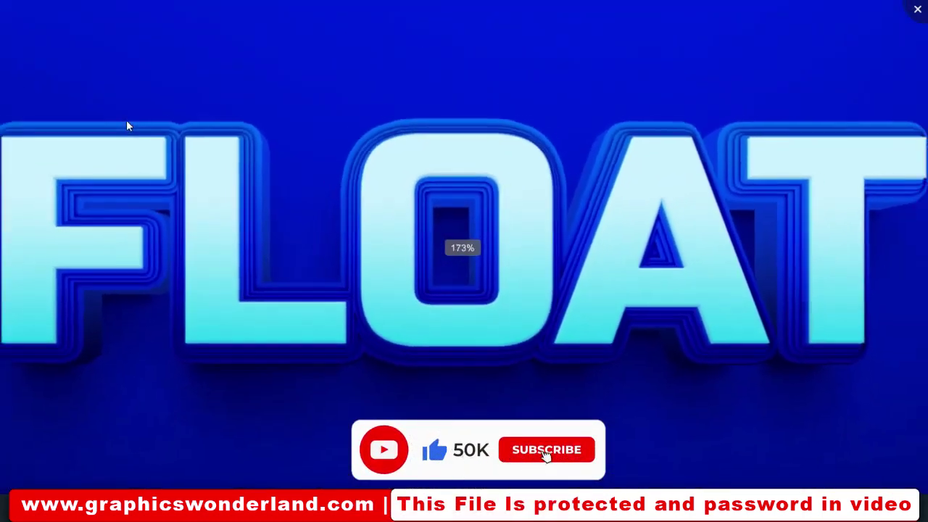
scroll(126, 125, "down", 2)
Step: Inspect the flowers and FOOD template previews at closer zoom
key("Right")
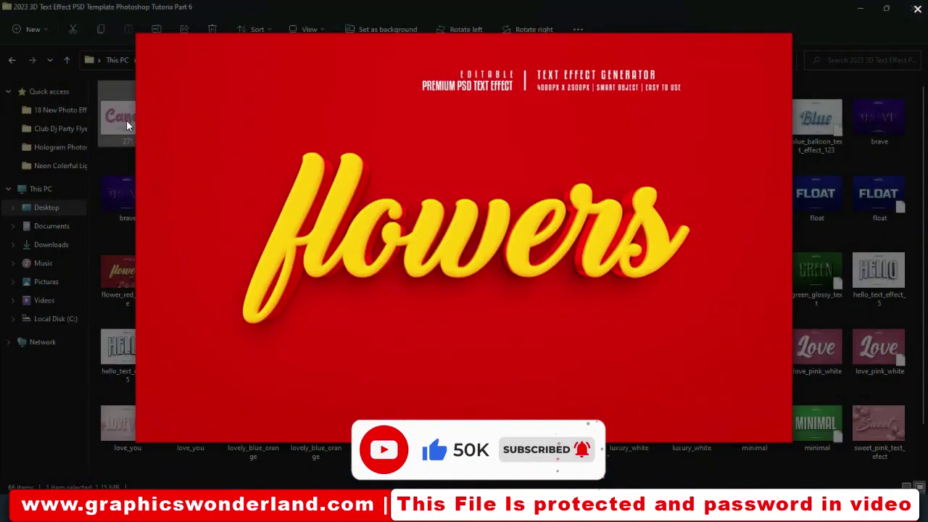
scroll(126, 125, "up", 1)
scroll(127, 125, "up", 1)
scroll(127, 127, "up", 1)
scroll(127, 126, "down", 1)
scroll(127, 126, "down", 1)
scroll(126, 126, "down", 1)
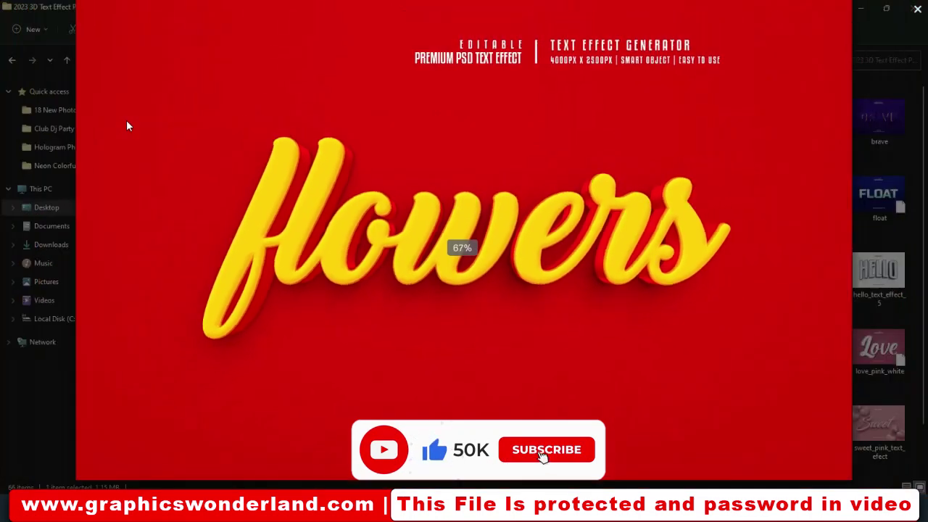
key("Right")
scroll(126, 126, "up", 1)
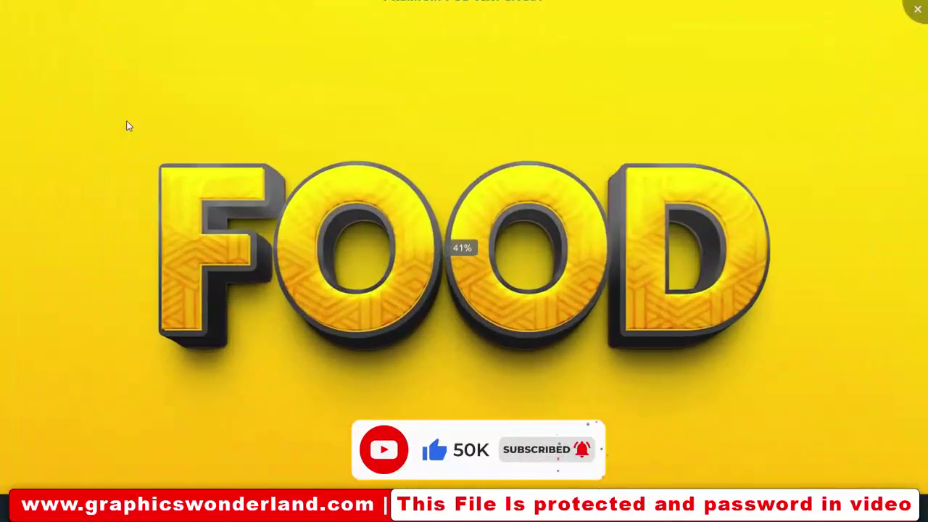
scroll(127, 125, "up", 1)
scroll(127, 126, "up", 1)
scroll(126, 125, "down", 1)
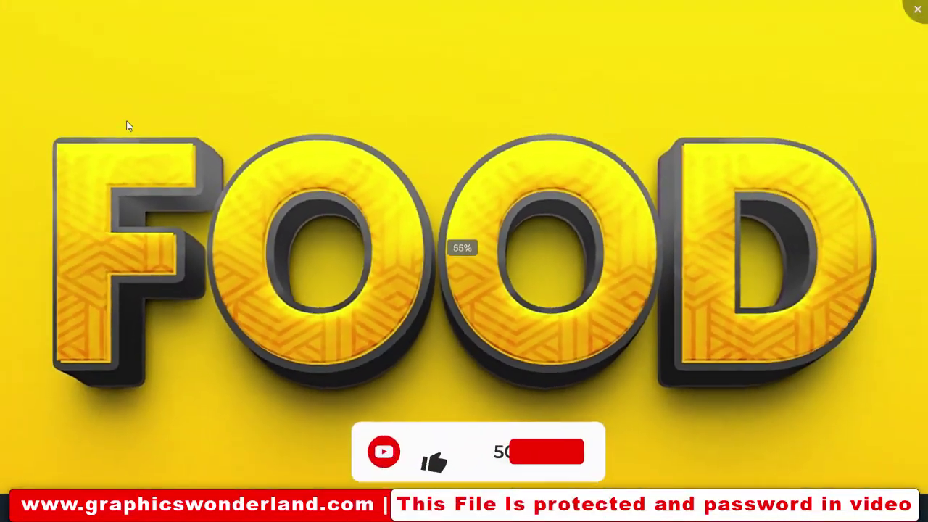
scroll(126, 125, "down", 1)
scroll(126, 124, "down", 1)
Step: Inspect the Fresh and Glass previews, then return Glass to fit view
key("Right")
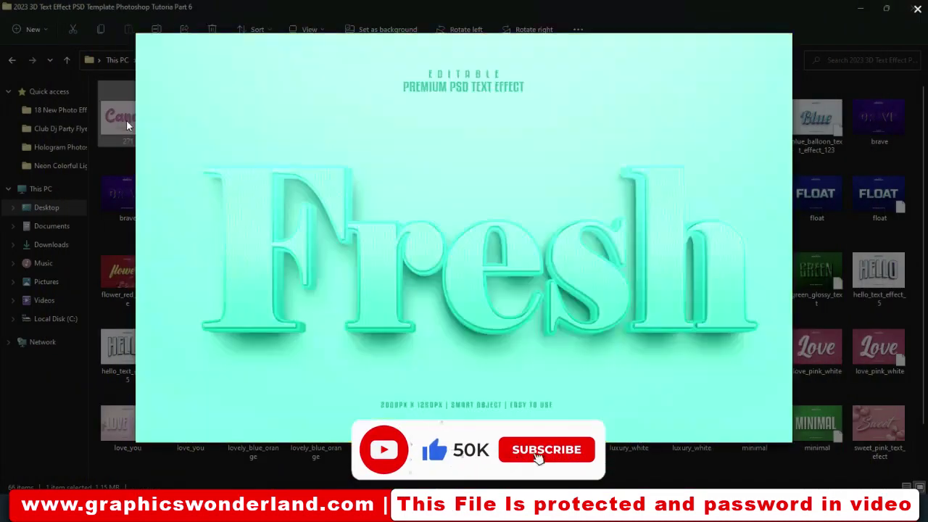
scroll(126, 125, "up", 1)
scroll(127, 125, "up", 1)
scroll(127, 125, "up", 1)
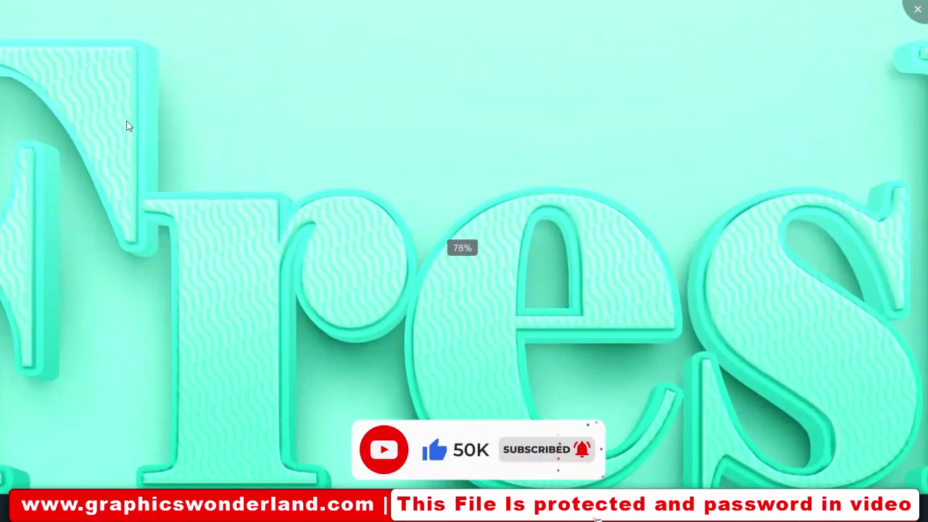
scroll(127, 125, "down", 1)
scroll(127, 125, "down", 1)
scroll(127, 126, "down", 1)
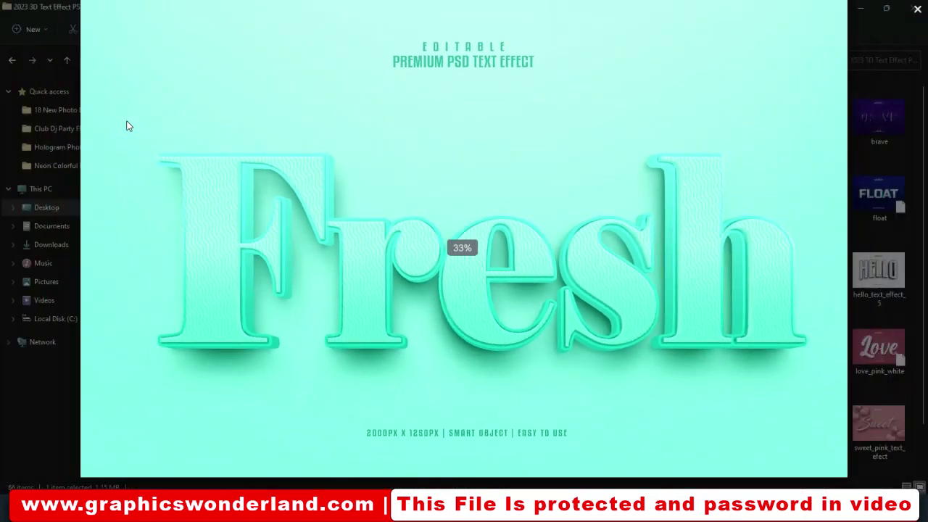
scroll(127, 126, "down", 1)
key("Right")
scroll(126, 126, "up", 1)
scroll(126, 127, "up", 1)
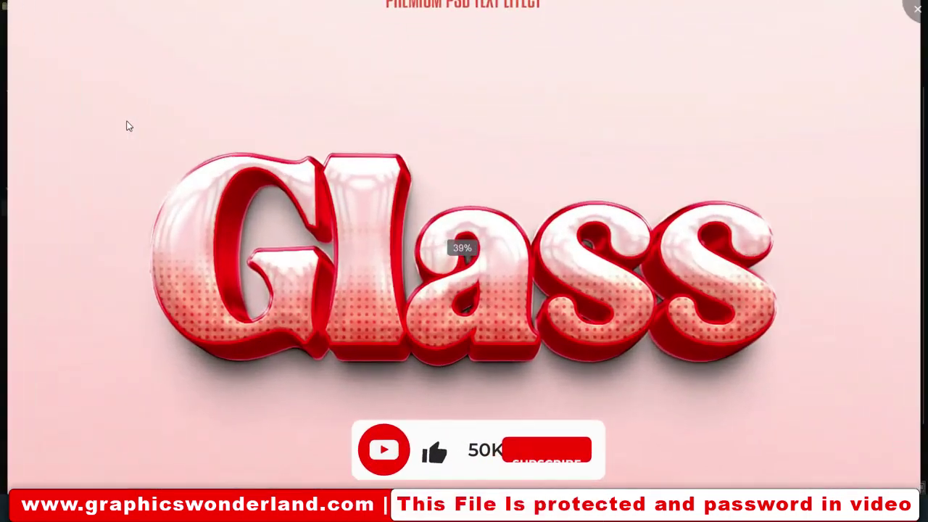
scroll(126, 125, "up", 1)
scroll(126, 125, "up", 1)
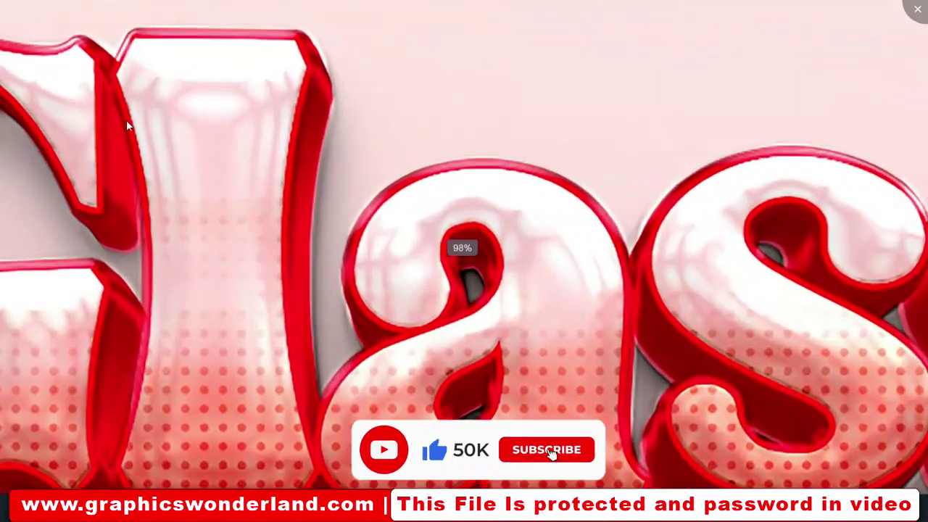
scroll(126, 125, "down", 1)
scroll(127, 126, "down", 2)
key("Escape")
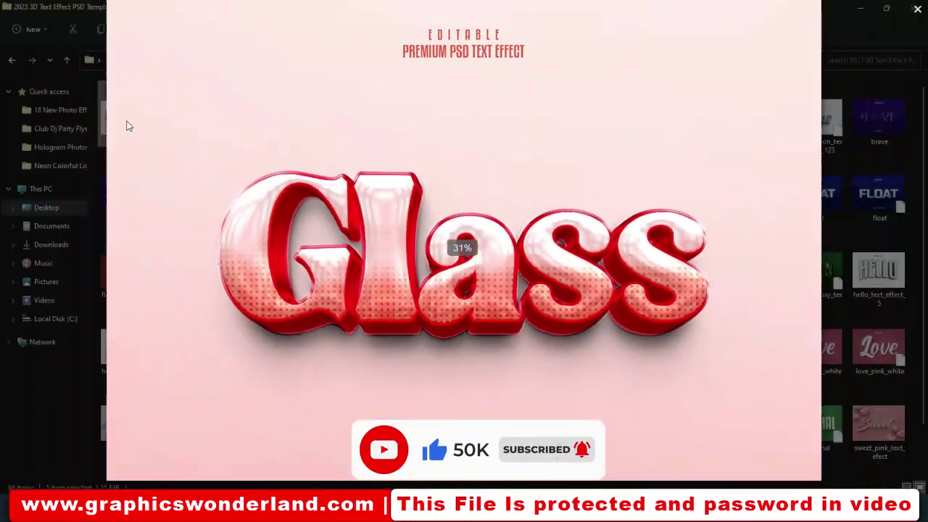
Step: Examine the red GOOD template preview zoomed in
key("Right")
scroll(126, 124, "up", 1)
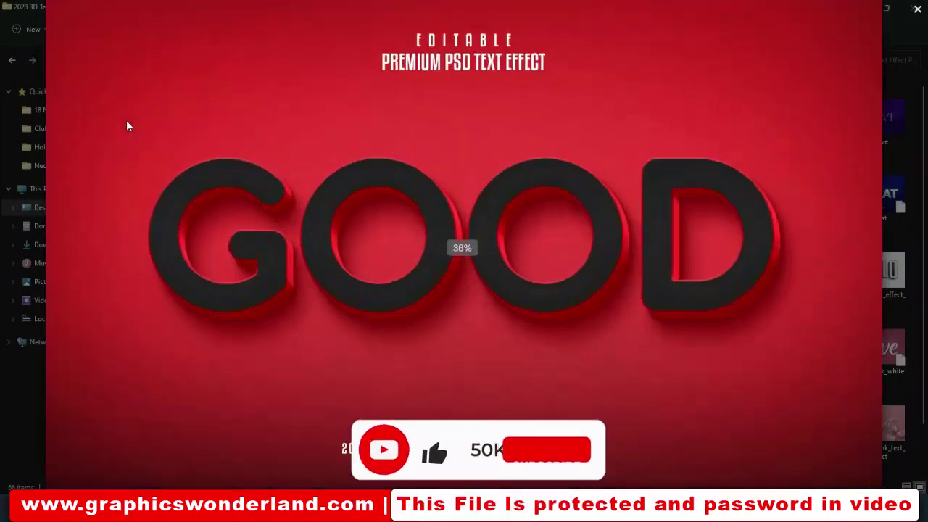
scroll(127, 125, "up", 2)
scroll(126, 124, "up", 1)
scroll(126, 126, "up", 1)
scroll(126, 126, "down", 2)
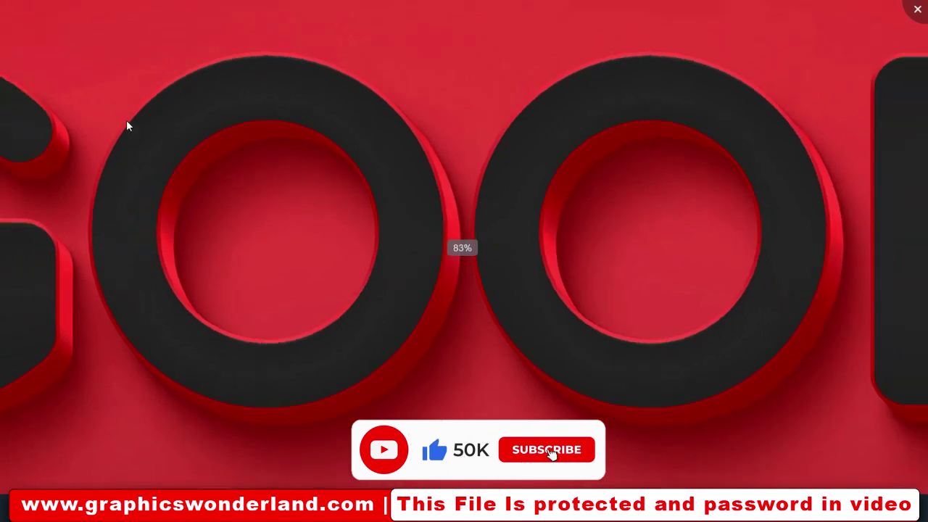
scroll(126, 126, "down", 1)
scroll(126, 127, "down", 1)
scroll(126, 122, "down", 1)
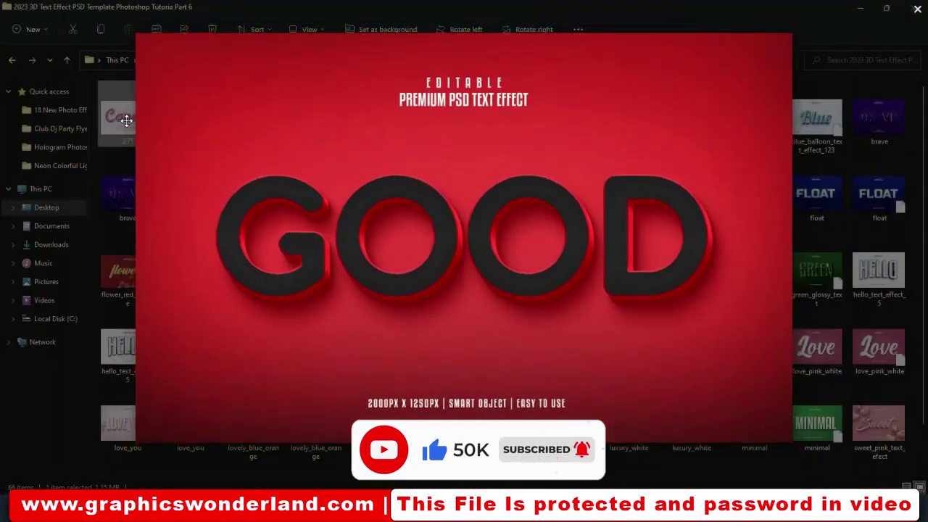
Step: Examine the GREEN template preview zoomed in
key("Right")
scroll(126, 120, "up", 1)
scroll(126, 120, "up", 1)
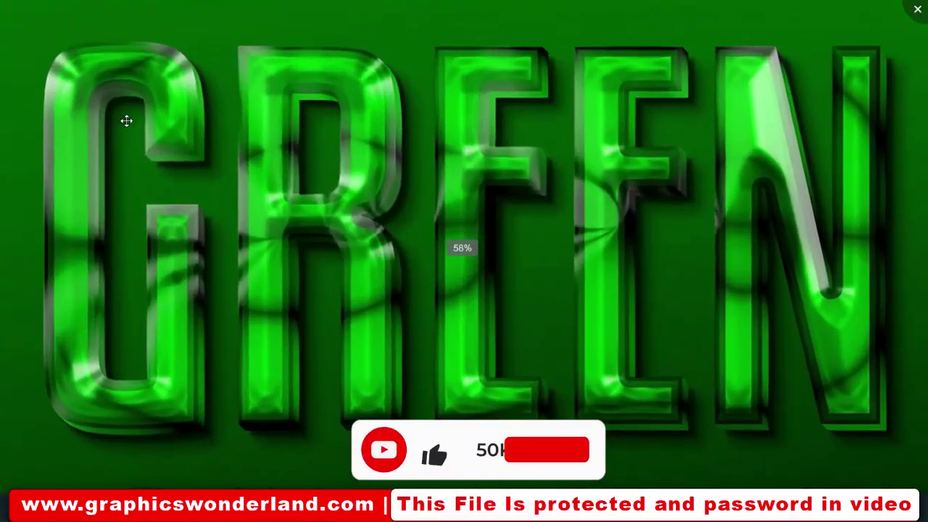
scroll(126, 120, "up", 1)
scroll(126, 121, "up", 1)
scroll(126, 120, "down", 1)
scroll(126, 121, "down", 1)
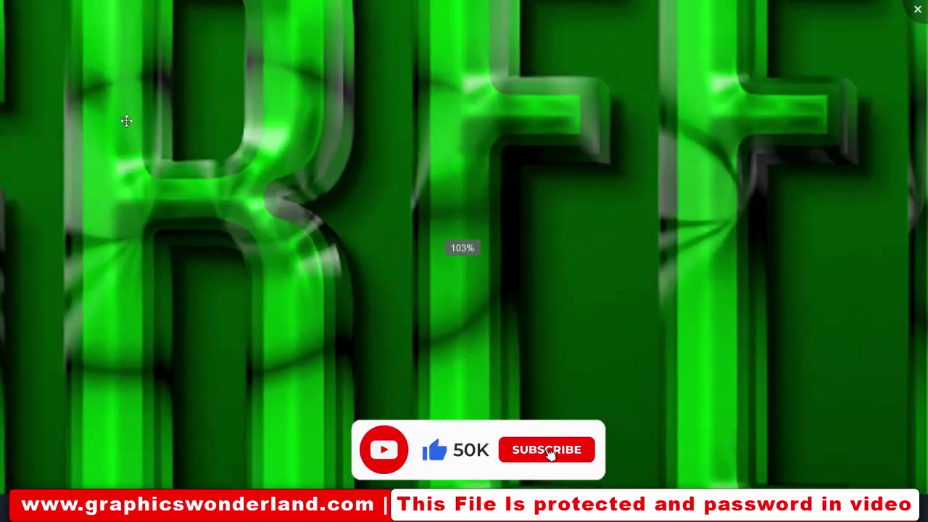
scroll(126, 120, "down", 1)
scroll(126, 121, "down", 1)
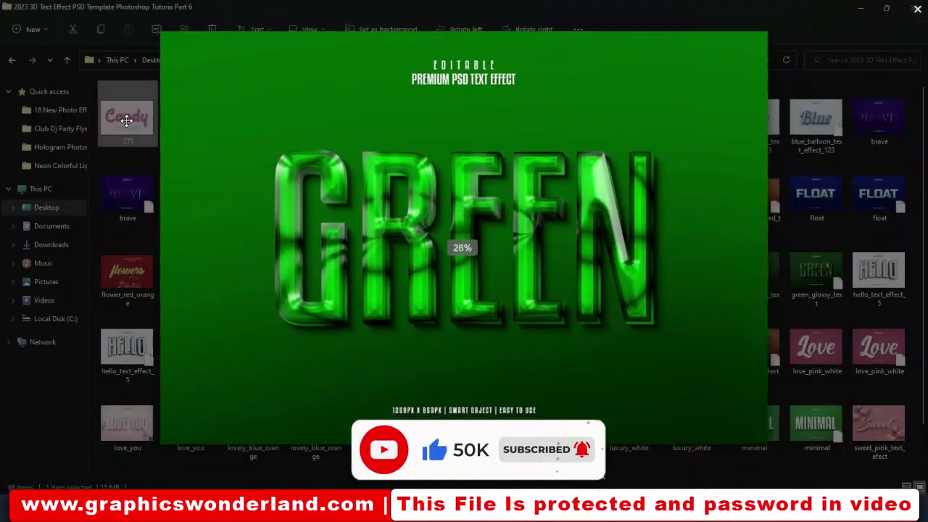
Step: View the blue HELLO preview up close, then shrink it back to fit
key("Right")
scroll(126, 121, "up", 1)
scroll(127, 120, "up", 1)
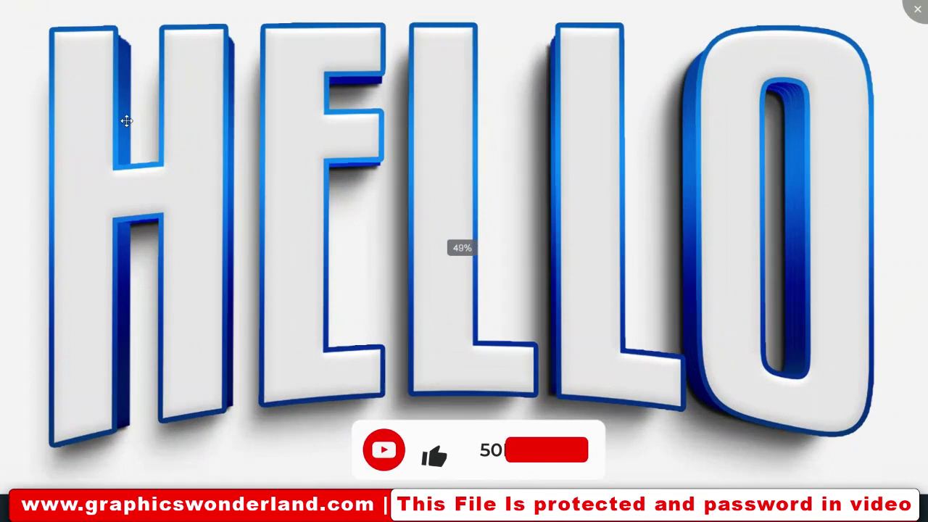
scroll(126, 121, "up", 1)
scroll(126, 120, "up", 1)
scroll(126, 120, "down", 3)
key("Escape")
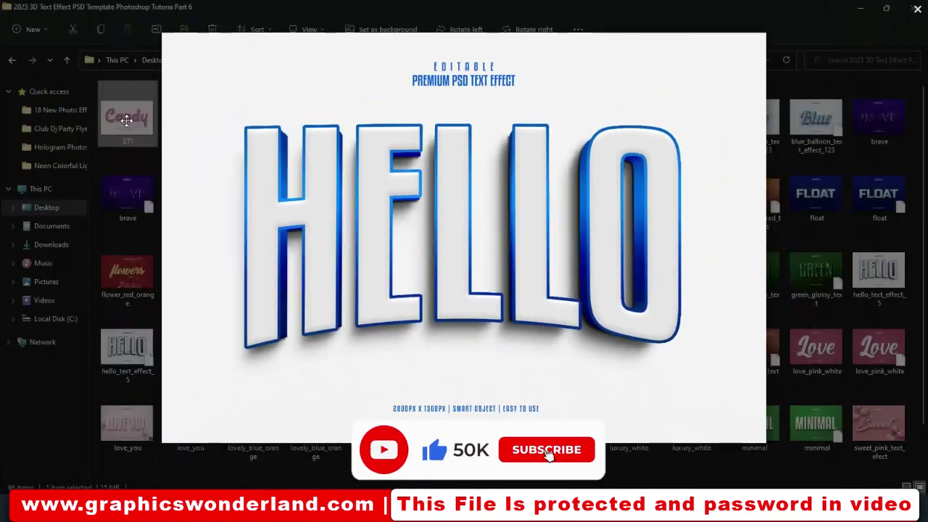
Step: Zoom in and out again on the preview now displayed
scroll(126, 121, "up", 1)
scroll(126, 120, "up", 1)
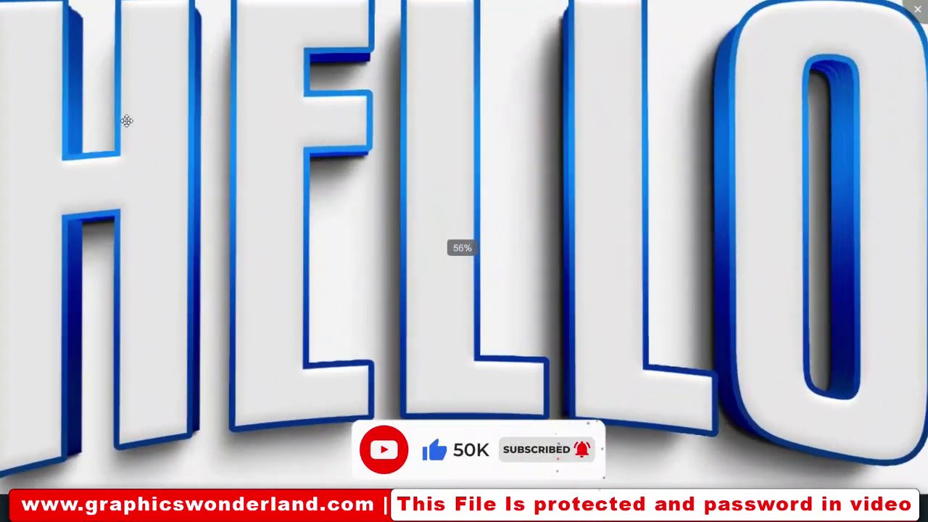
scroll(126, 120, "up", 1)
scroll(126, 120, "up", 1)
scroll(126, 120, "down", 3)
scroll(126, 121, "down", 2)
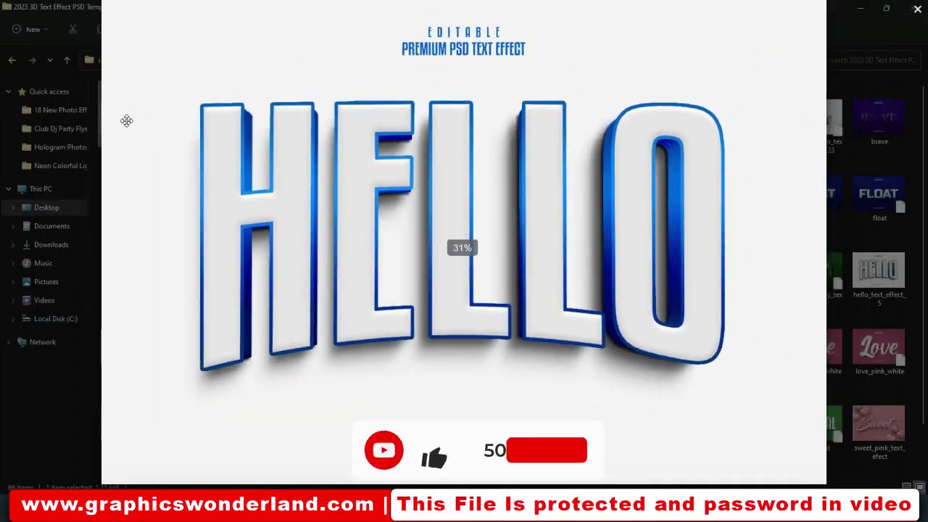
scroll(126, 121, "up", 1)
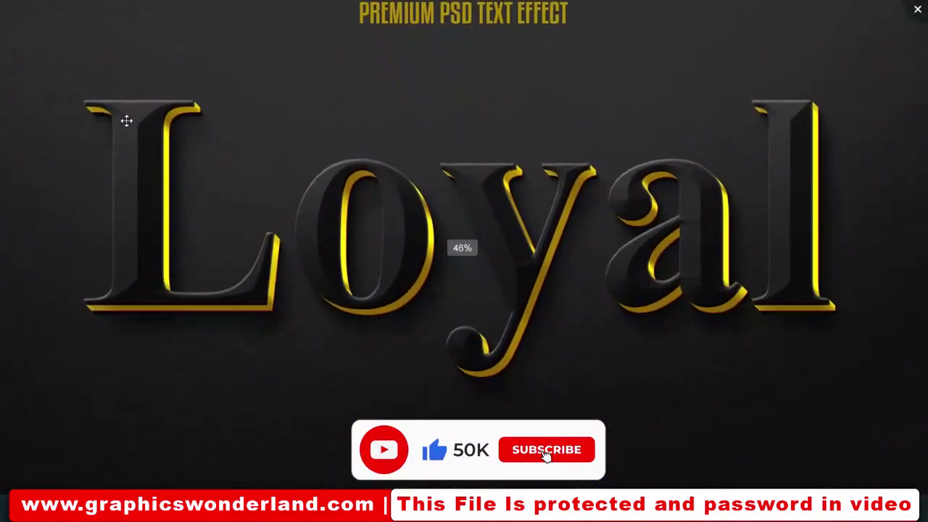
scroll(126, 121, "up", 1)
scroll(126, 121, "up", 1)
scroll(126, 120, "down", 1)
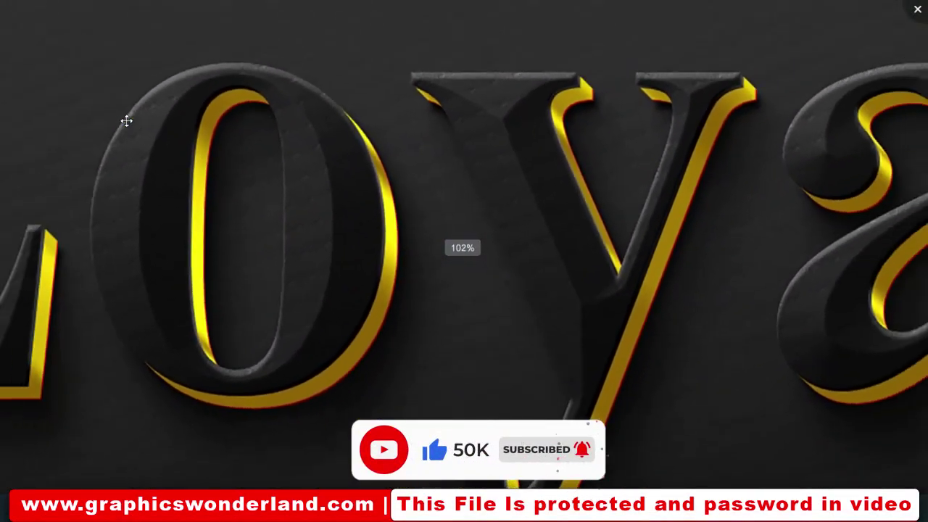
scroll(126, 120, "down", 1)
scroll(126, 120, "down", 1)
scroll(126, 121, "down", 1)
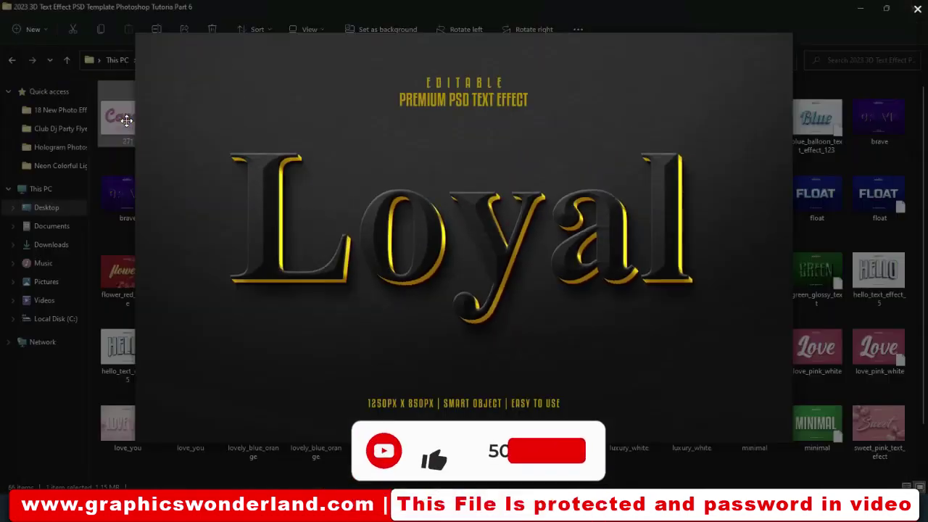
Step: Bring up the LEMON preview and zoom in and out on it
key("Right")
scroll(126, 121, "up", 2)
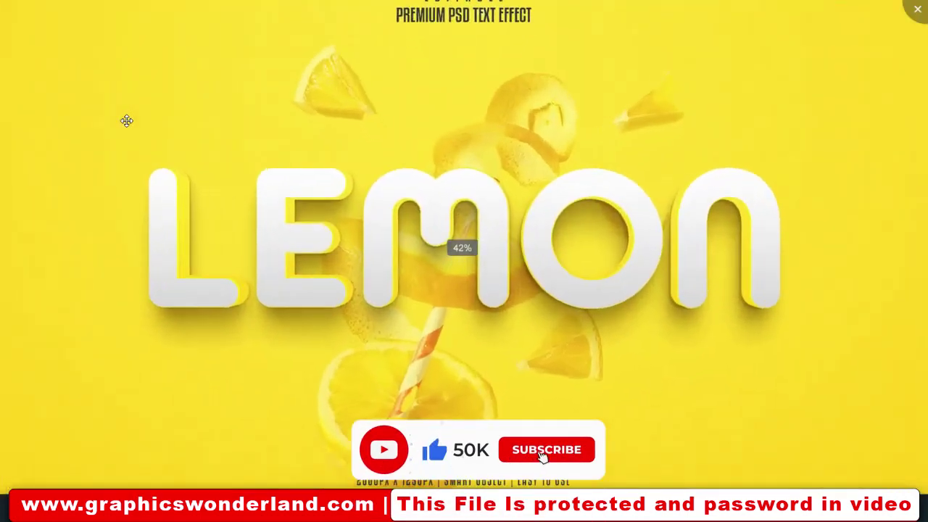
scroll(126, 120, "up", 2)
scroll(126, 120, "down", 2)
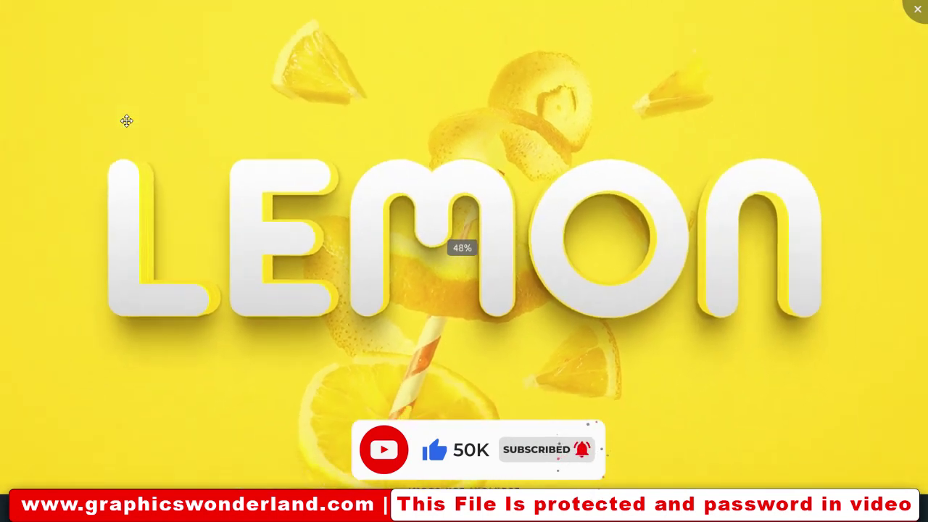
scroll(126, 120, "down", 1)
scroll(126, 121, "down", 1)
Step: Bring up the red Liquid preview and zoom in and out to inspect it
key("Right")
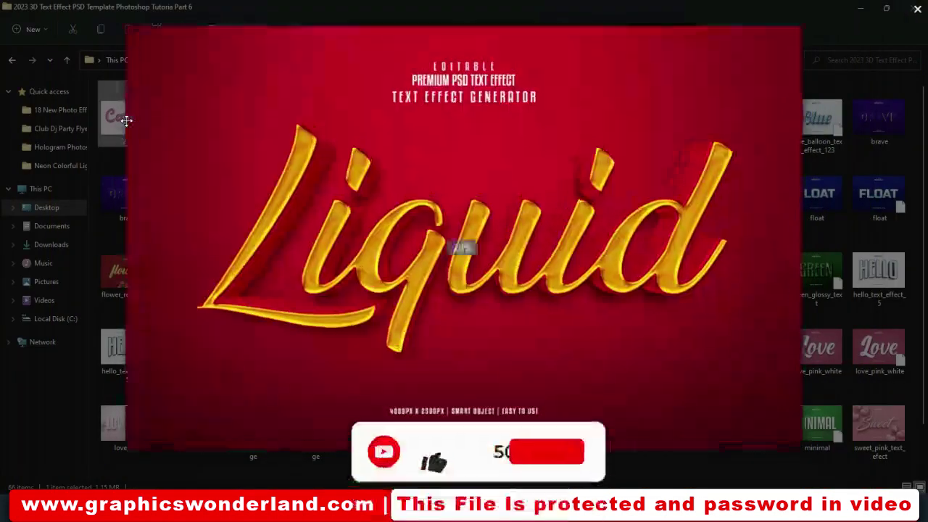
scroll(126, 120, "up", 2)
scroll(126, 121, "up", 1)
scroll(126, 120, "up", 1)
scroll(126, 120, "up", 2)
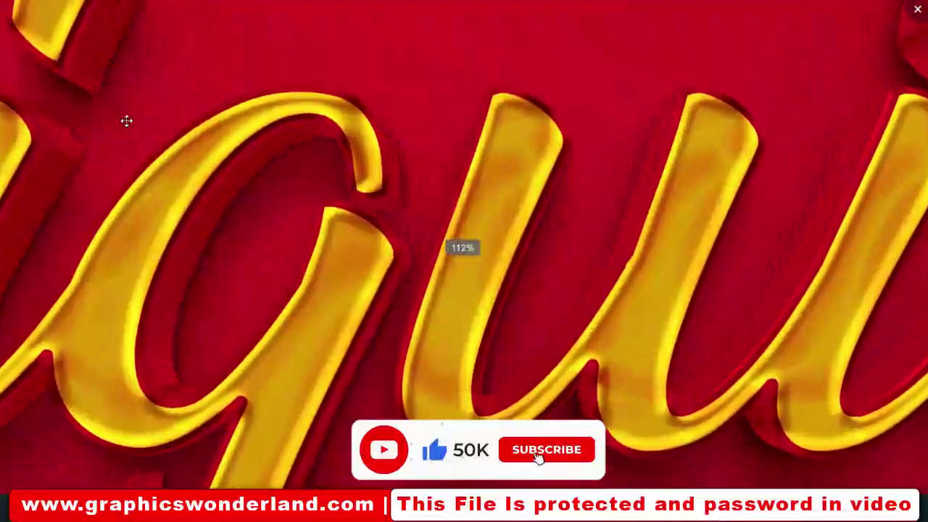
scroll(126, 120, "down", 2)
scroll(126, 120, "down", 2)
scroll(126, 121, "down", 1)
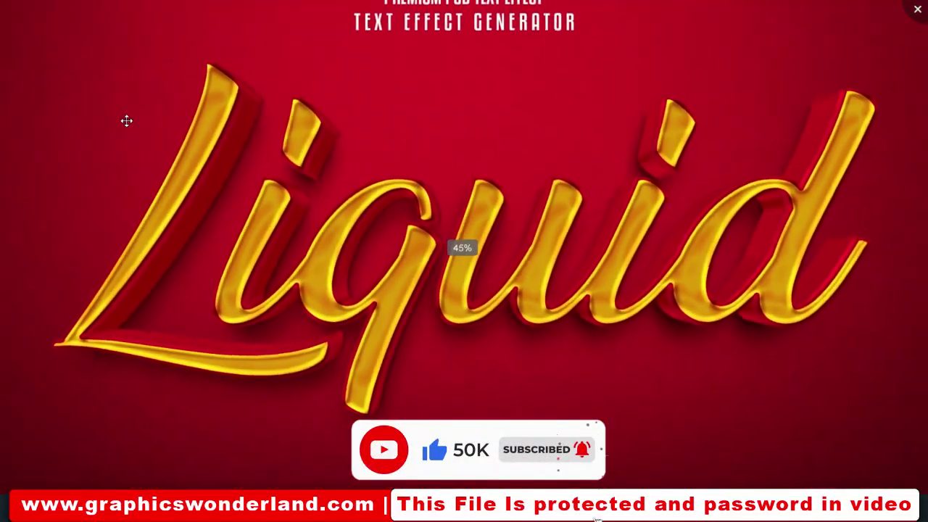
scroll(126, 121, "down", 1)
scroll(126, 121, "down", 1)
scroll(126, 120, "up", 1)
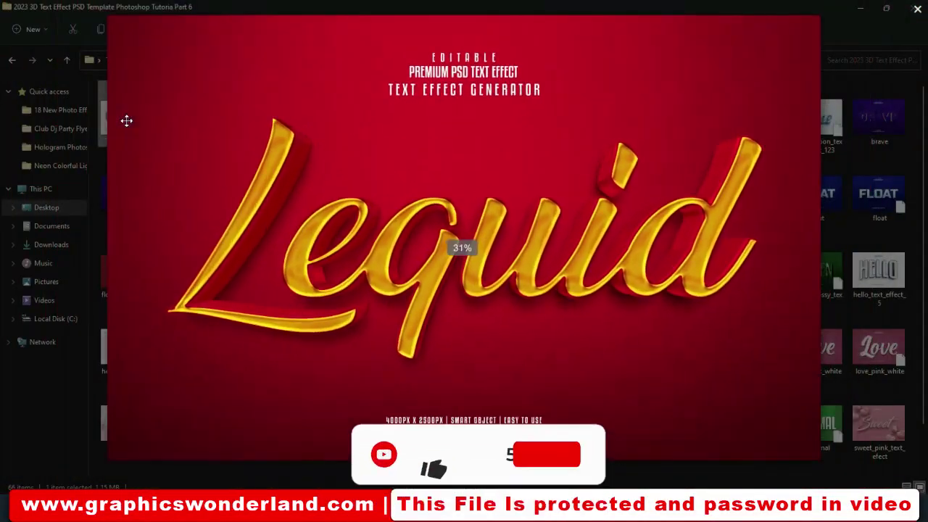
Step: Inspect the purple LOVE preview at closer zoom
key("Right")
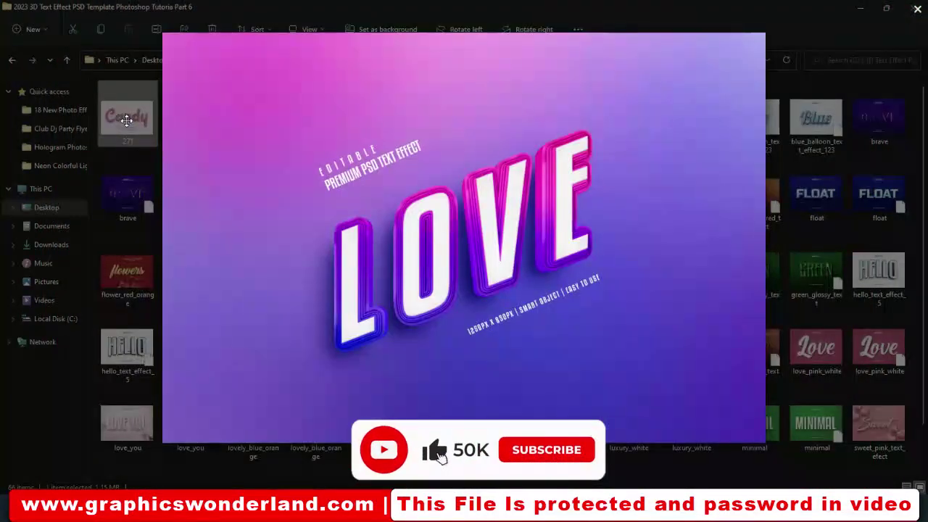
scroll(126, 120, "up", 2)
scroll(126, 120, "up", 1)
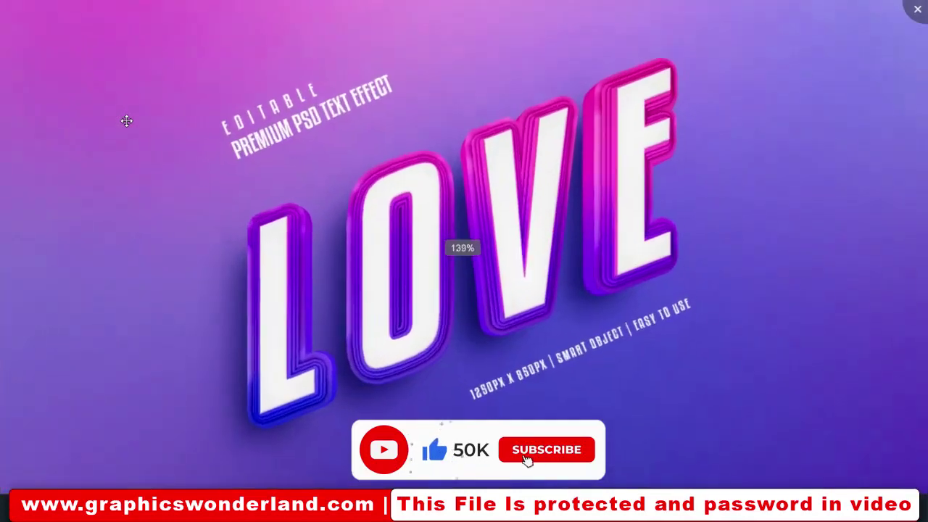
scroll(126, 120, "up", 1)
scroll(126, 120, "up", 2)
scroll(127, 121, "down", 1)
scroll(126, 120, "down", 1)
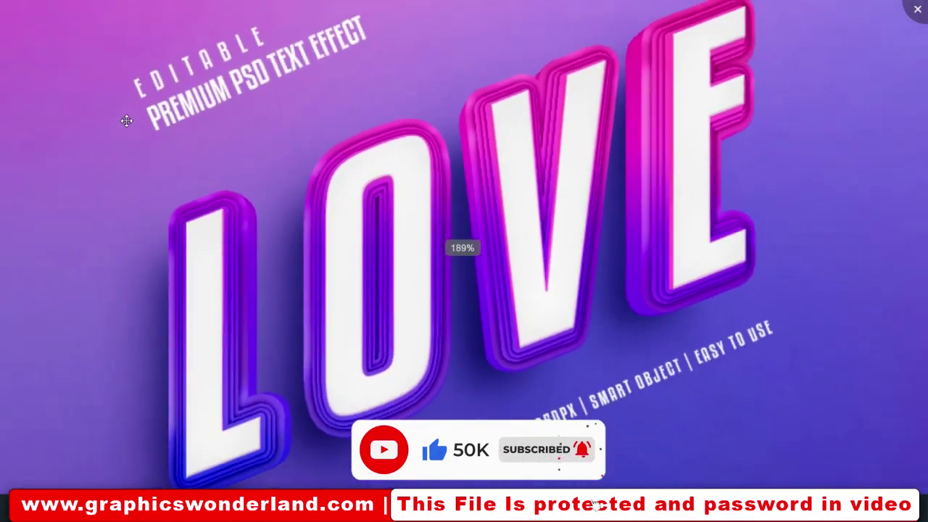
scroll(126, 121, "down", 1)
scroll(126, 120, "down", 1)
Step: Examine the orange script Love preview up close
key("Right")
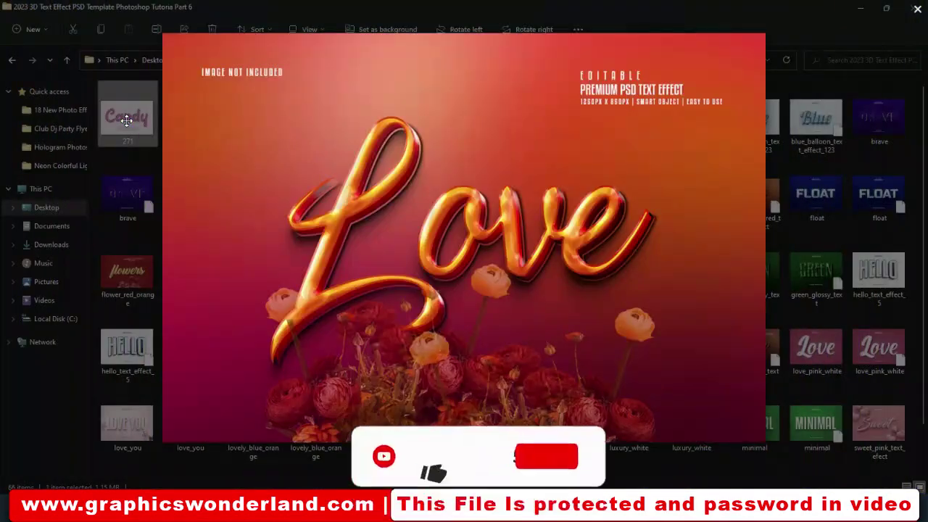
scroll(127, 121, "up", 1)
scroll(126, 120, "up", 1)
scroll(126, 120, "up", 1)
scroll(126, 120, "up", 1)
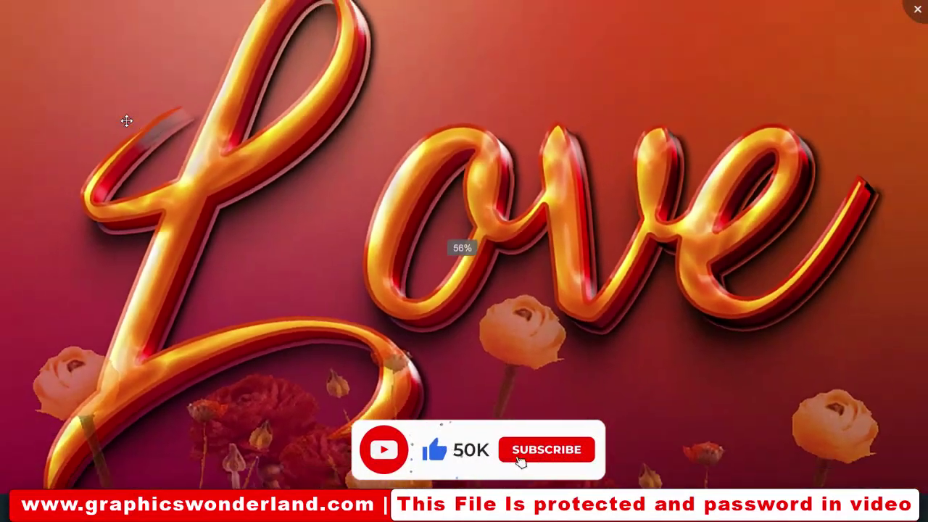
scroll(126, 120, "down", 1)
scroll(126, 120, "down", 1)
scroll(127, 120, "down", 1)
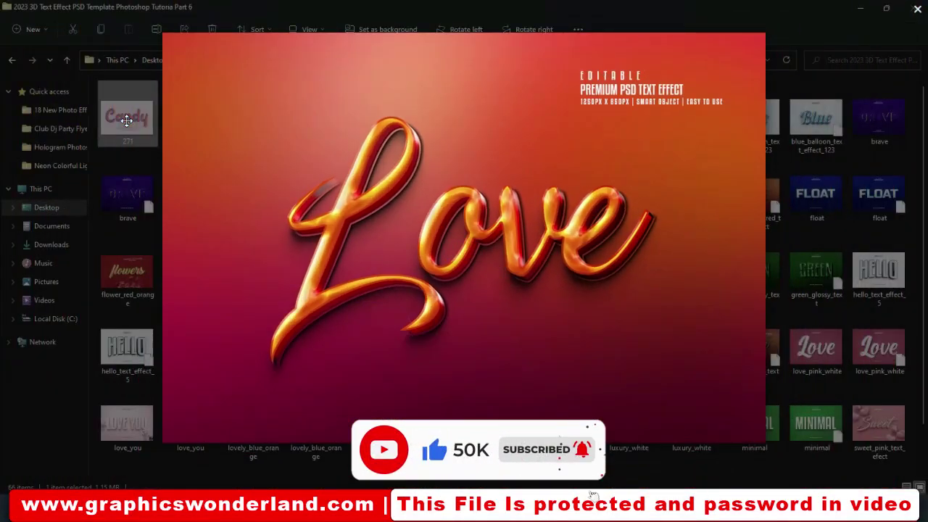
Step: Review the pink-and-white Love and pink LOVE YOU previews zoomed in
key("Right")
scroll(127, 121, "up", 2)
scroll(126, 121, "up", 1)
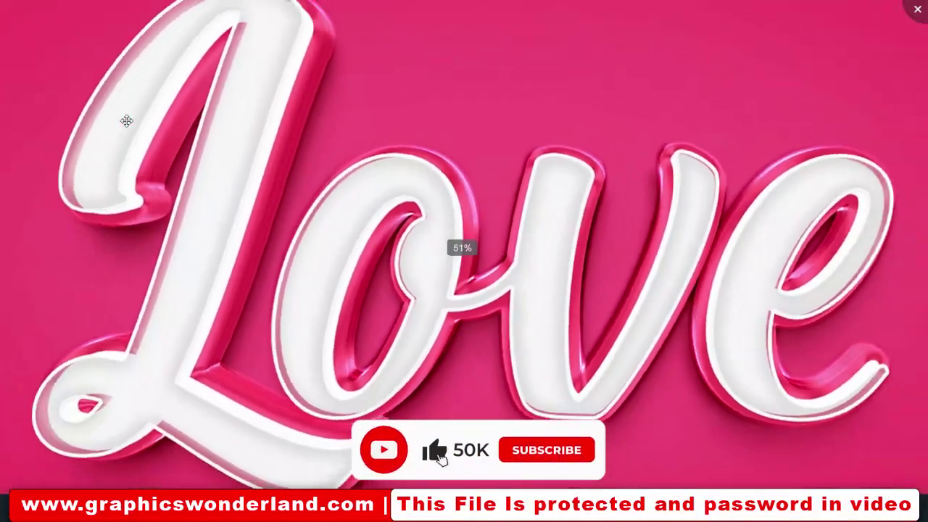
scroll(126, 120, "down", 1)
scroll(126, 120, "down", 1)
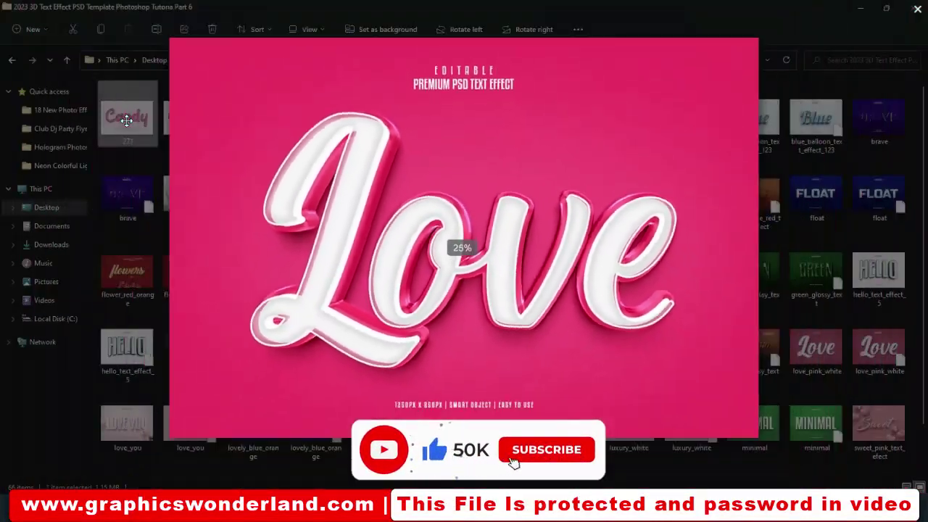
key("Right")
scroll(126, 120, "up", 1)
scroll(126, 120, "up", 1)
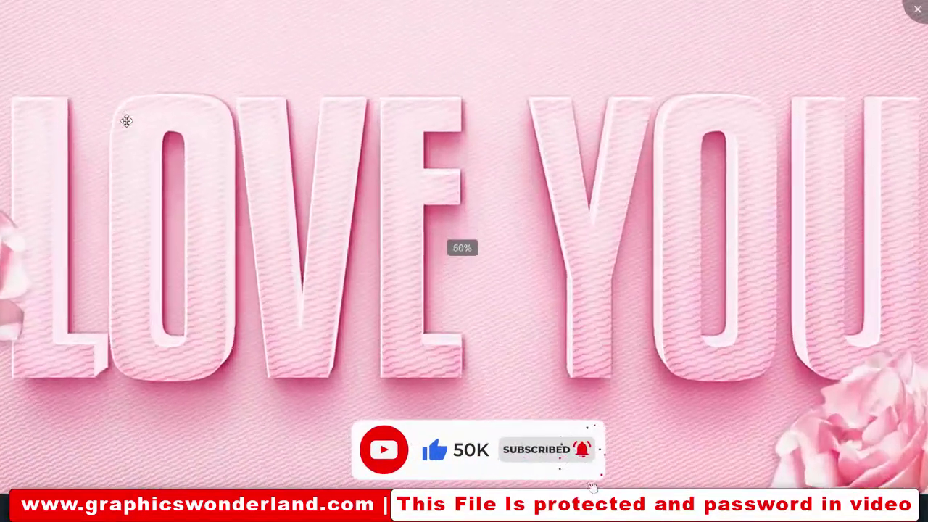
scroll(126, 120, "down", 1)
scroll(126, 121, "down", 1)
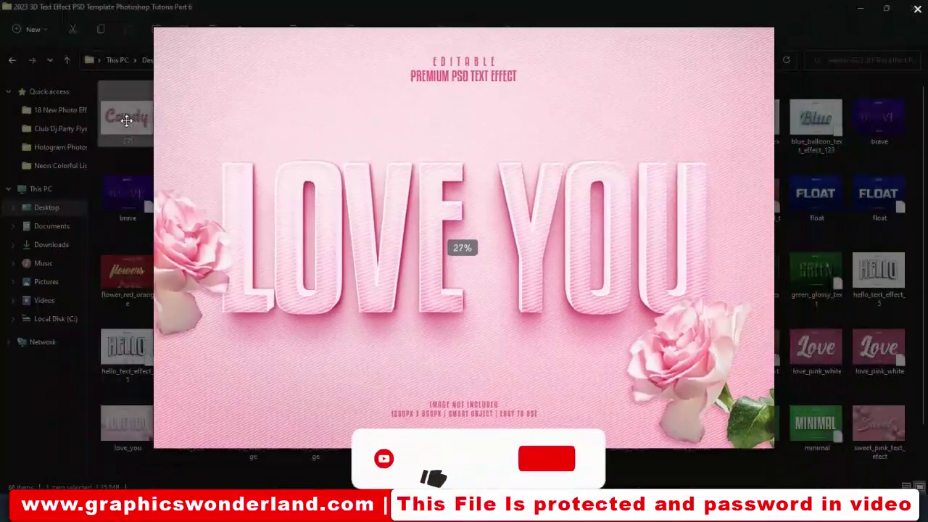
Step: Show the Lovely preview and zoom in and out on it
key("Right")
scroll(126, 120, "up", 1)
scroll(126, 120, "up", 1)
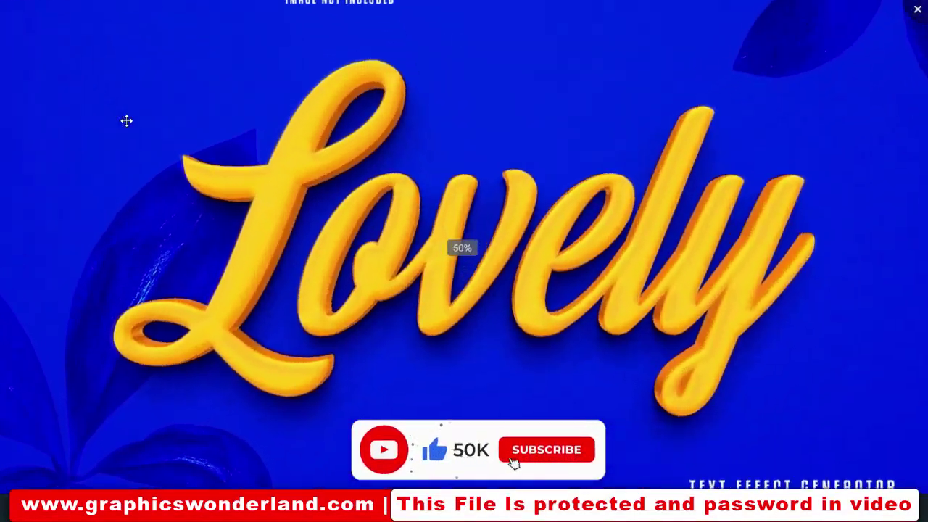
scroll(126, 120, "up", 1)
scroll(126, 121, "up", 1)
scroll(126, 121, "down", 1)
scroll(126, 121, "down", 1)
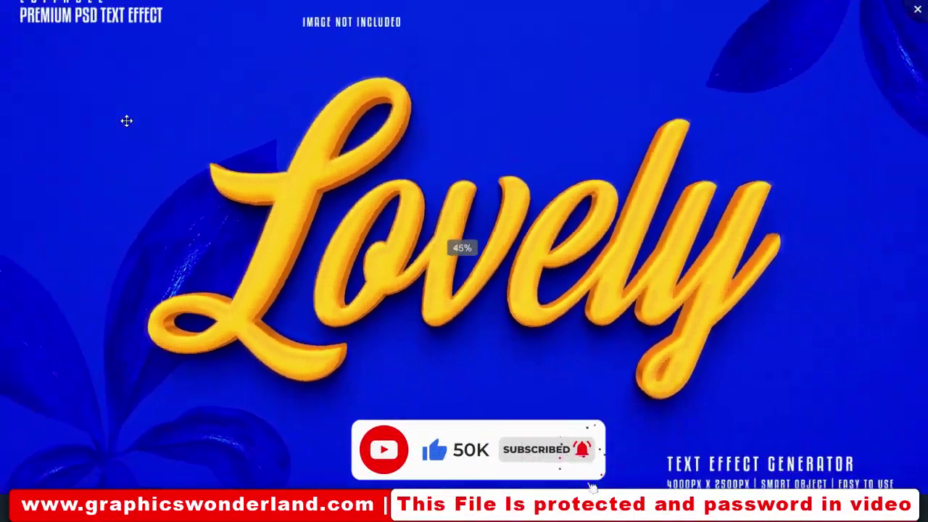
scroll(126, 121, "down", 1)
Step: Page to the orange Lovely and blue LUXURY previews, zooming in and out on each
key("Right")
scroll(126, 120, "up", 1)
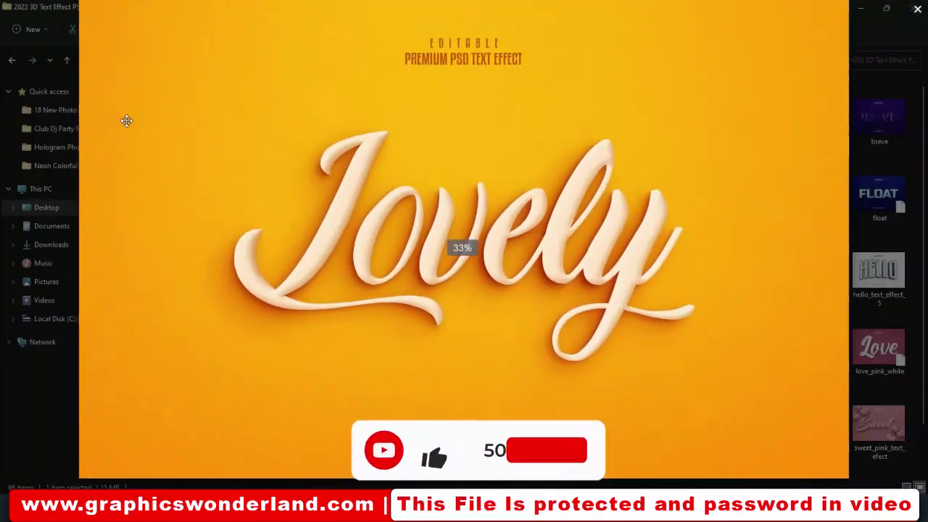
scroll(126, 121, "up", 1)
scroll(126, 120, "up", 1)
scroll(126, 120, "up", 1)
scroll(126, 121, "down", 1)
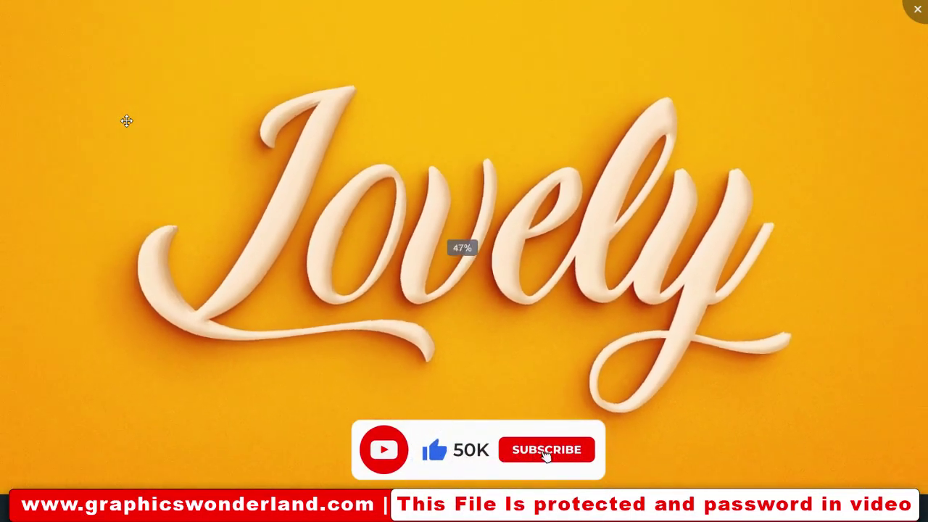
scroll(126, 120, "down", 1)
scroll(126, 120, "down", 1)
key("Right")
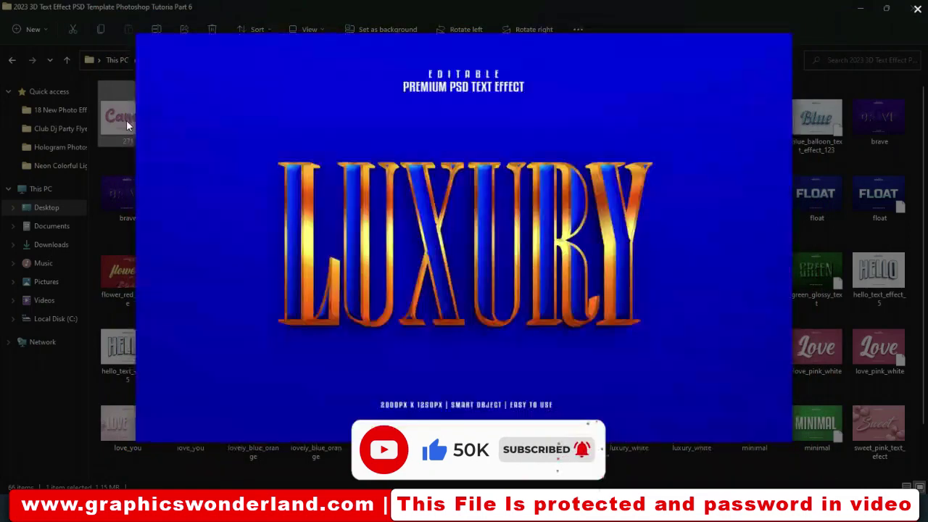
scroll(127, 125, "up", 3)
scroll(126, 125, "up", 2)
scroll(127, 126, "up", 2)
scroll(126, 126, "down", 1)
scroll(126, 125, "down", 4)
scroll(126, 126, "down", 2)
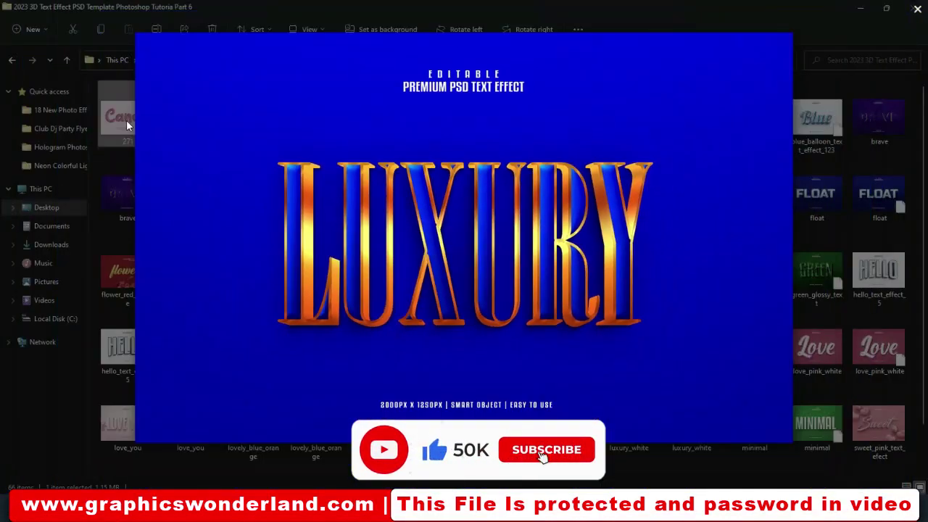
Step: Page on to the White and green MINIMAL previews, zooming in and out on each
key("Right")
scroll(126, 126, "up", 2)
scroll(126, 126, "up", 1)
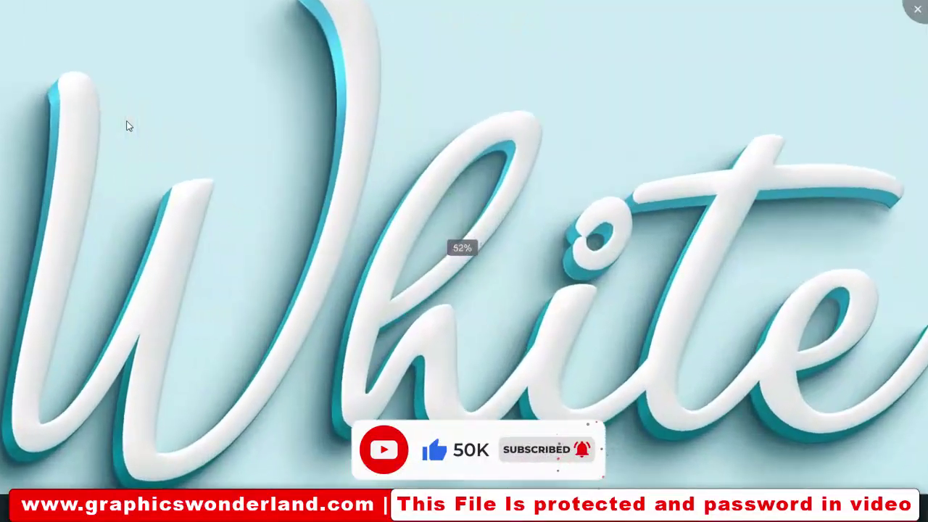
scroll(126, 126, "up", 1)
scroll(126, 126, "up", 1)
scroll(126, 127, "up", 1)
scroll(126, 126, "down", 1)
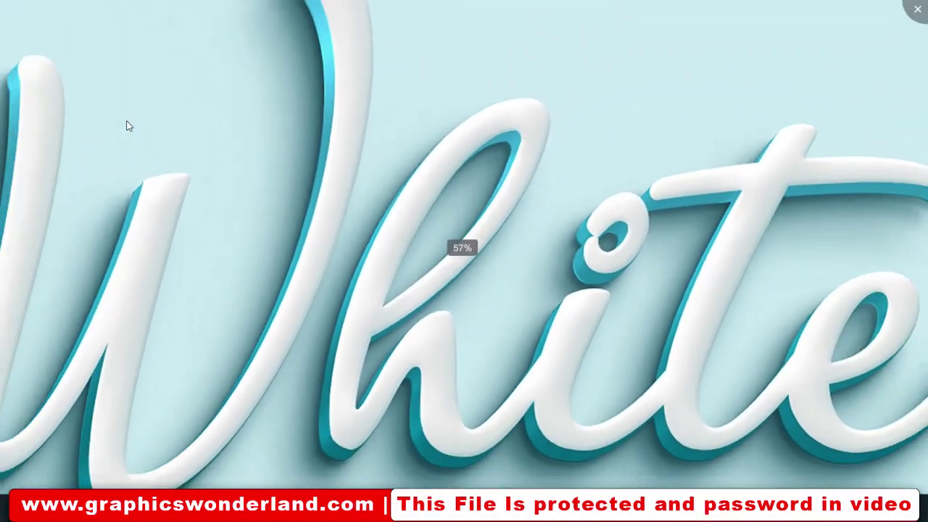
scroll(126, 127, "down", 2)
scroll(126, 126, "down", 1)
key("Right")
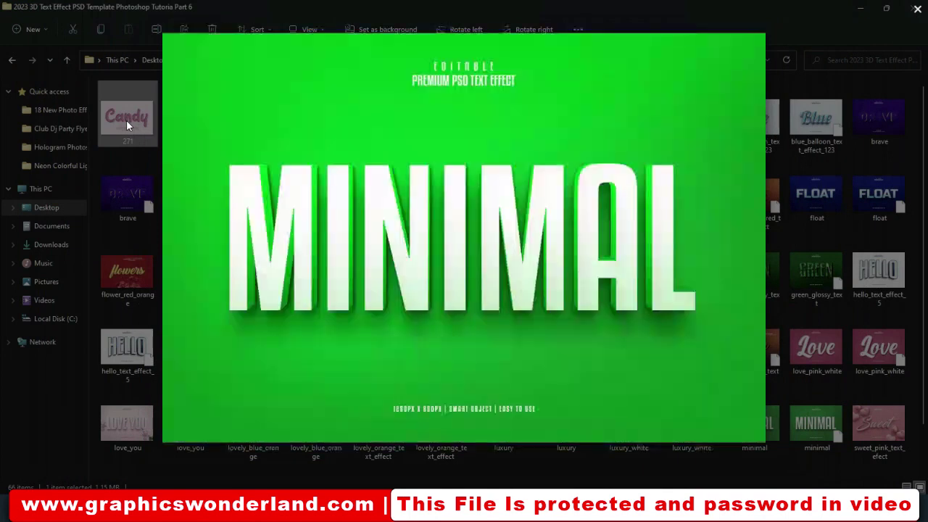
scroll(126, 125, "up", 1)
scroll(126, 126, "up", 1)
scroll(126, 126, "up", 1)
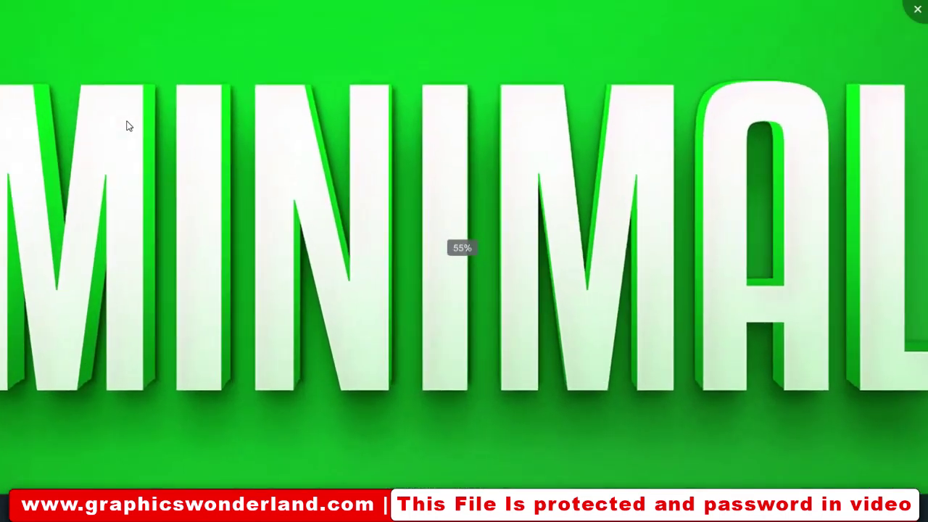
scroll(126, 126, "up", 1)
scroll(126, 126, "down", 1)
scroll(127, 126, "down", 1)
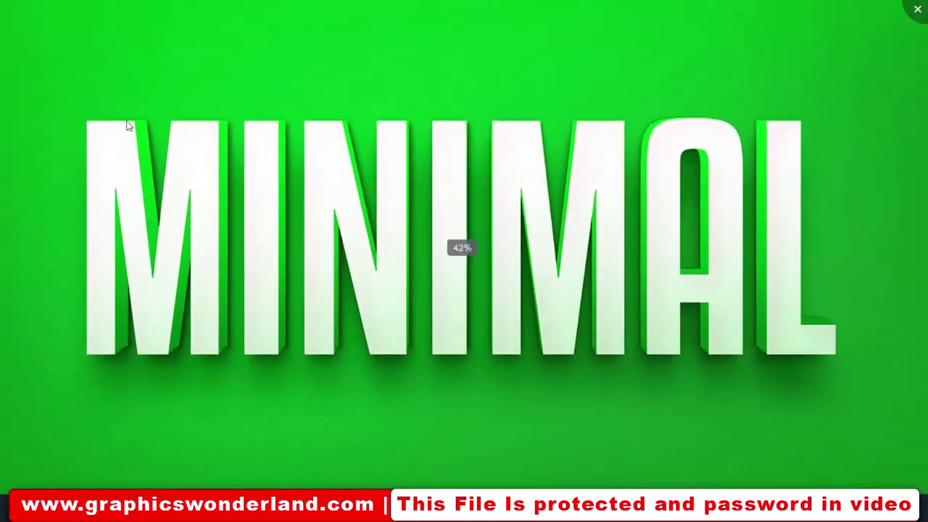
scroll(127, 126, "down", 1)
Step: Advance to the pink Sweet preview and zoom in and out on it
key("Right")
scroll(126, 125, "up", 1)
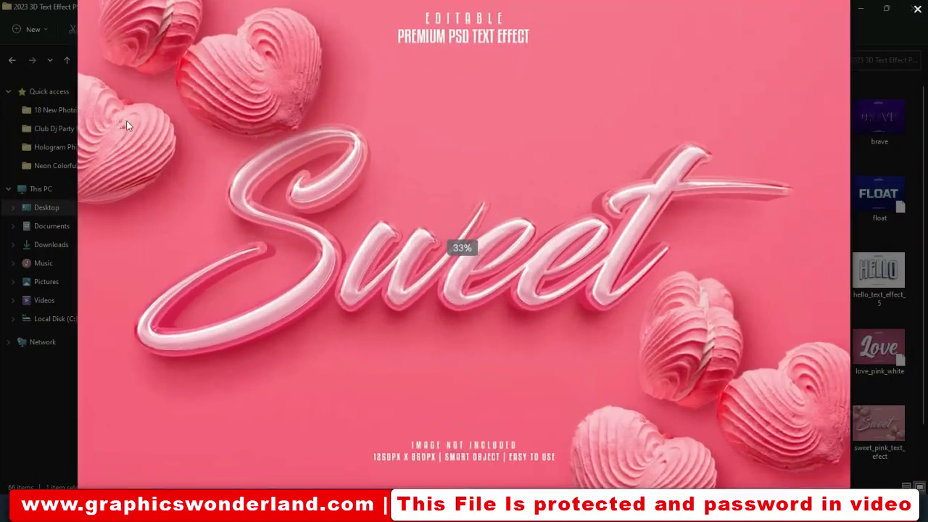
scroll(126, 126, "up", 1)
scroll(126, 125, "up", 1)
scroll(126, 125, "up", 1)
scroll(126, 126, "down", 1)
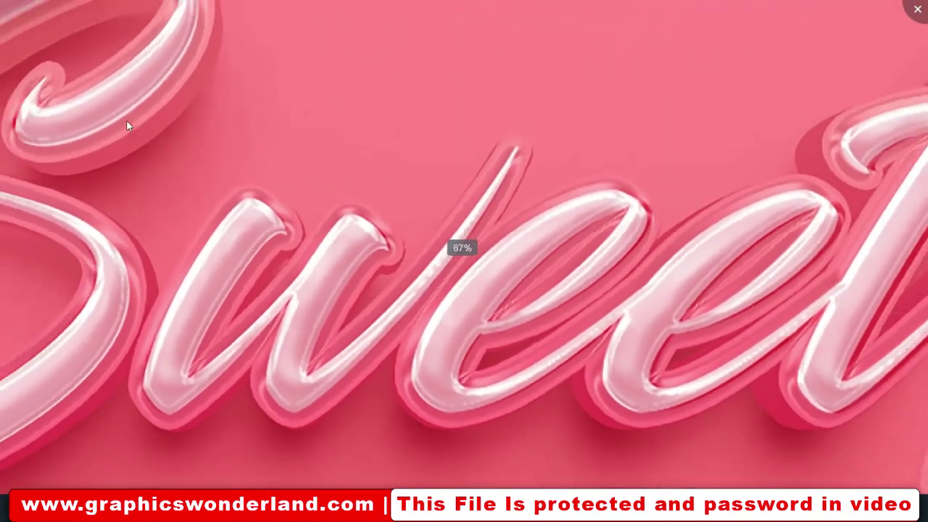
scroll(126, 125, "down", 1)
scroll(126, 125, "down", 1)
scroll(126, 126, "down", 1)
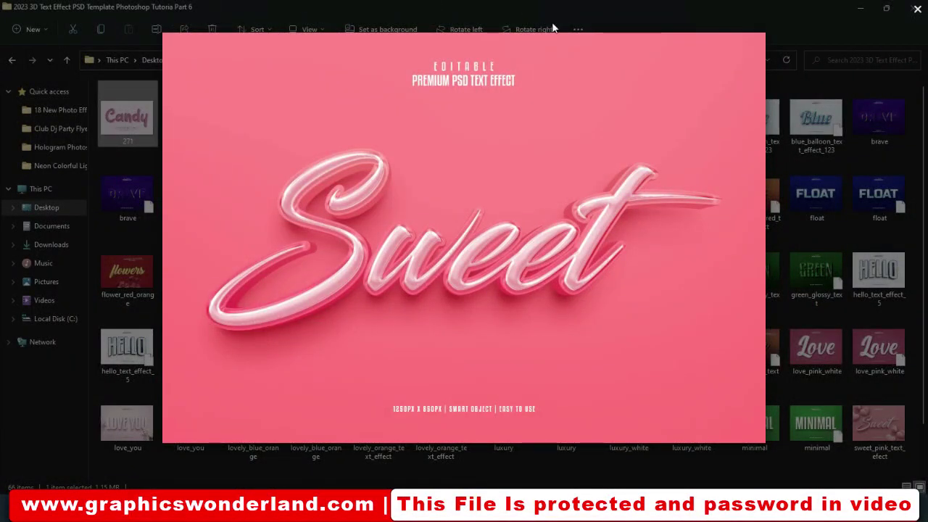
Step: Close the Sweet preview and open baby_blue_text_effect_2 from the template folder in Photoshop
left_click(918, 9)
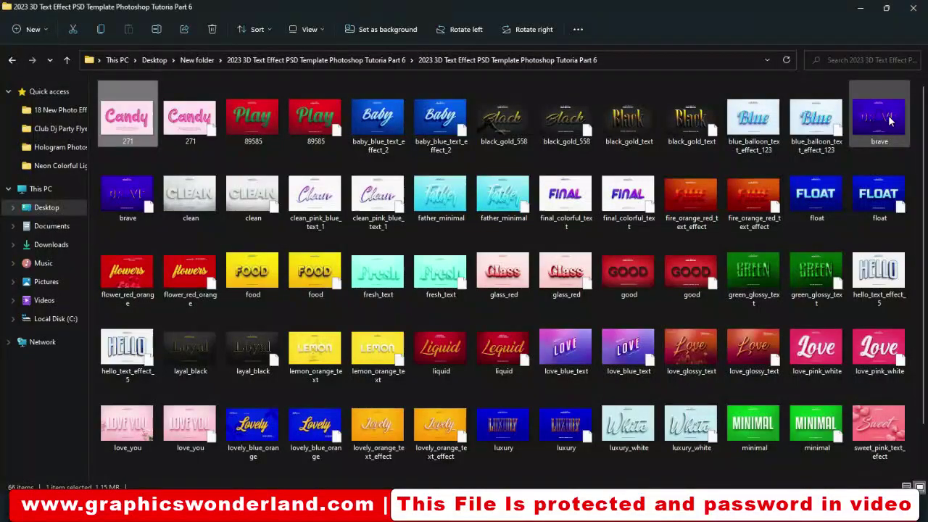
left_click(768, 115)
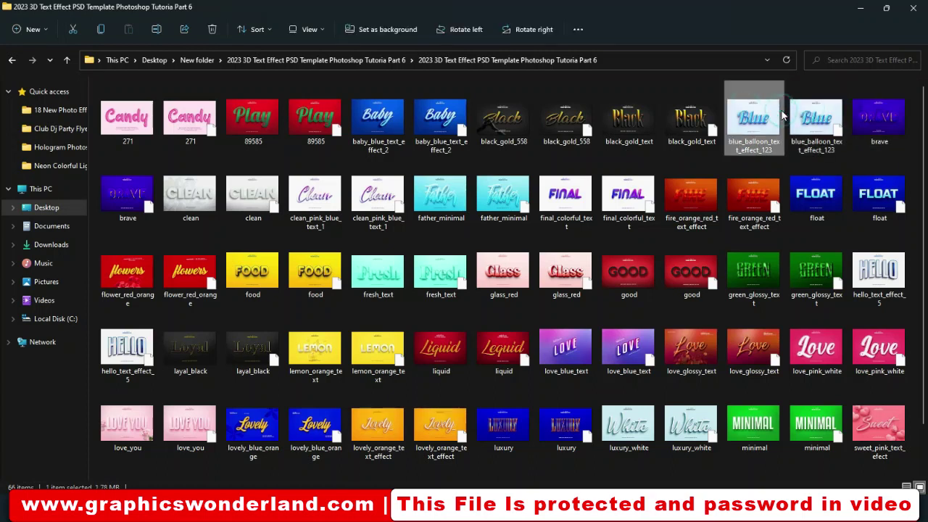
left_click(700, 123)
left_click(591, 134)
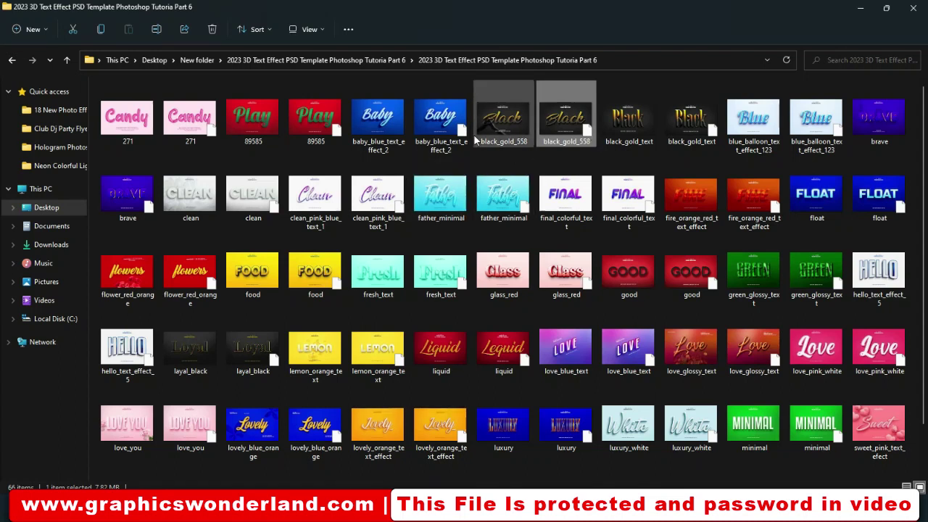
left_click(445, 111)
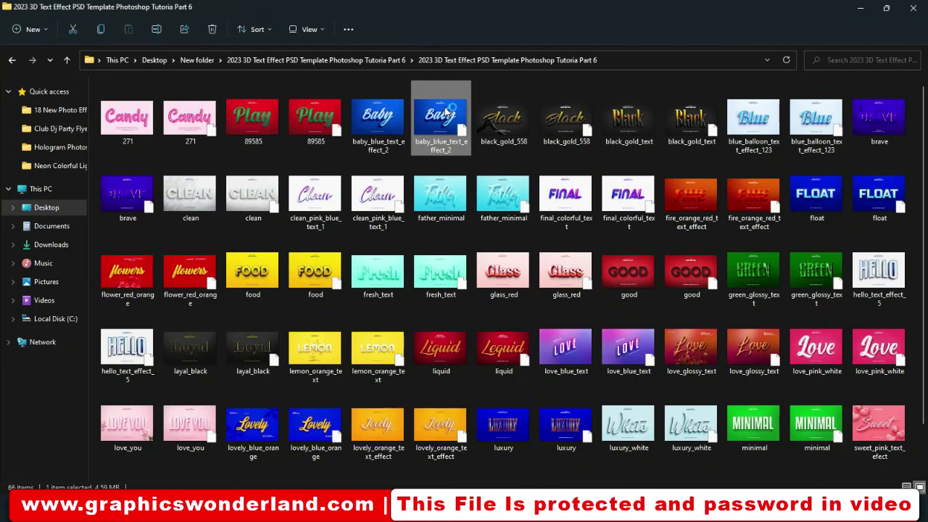
double_click(445, 108)
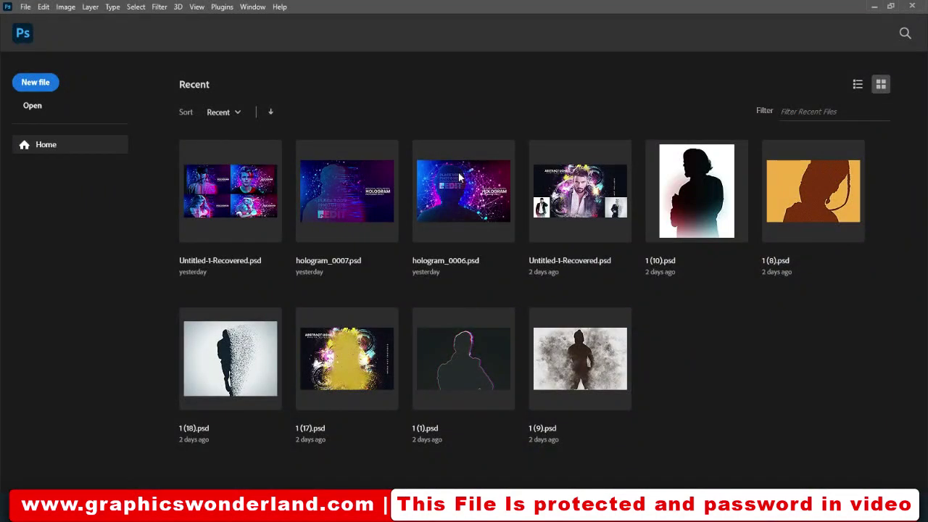
Step: In baby_blue_text_effect_2.psd, close the Properties panel and enlarge the Layers list
left_click(458, 177)
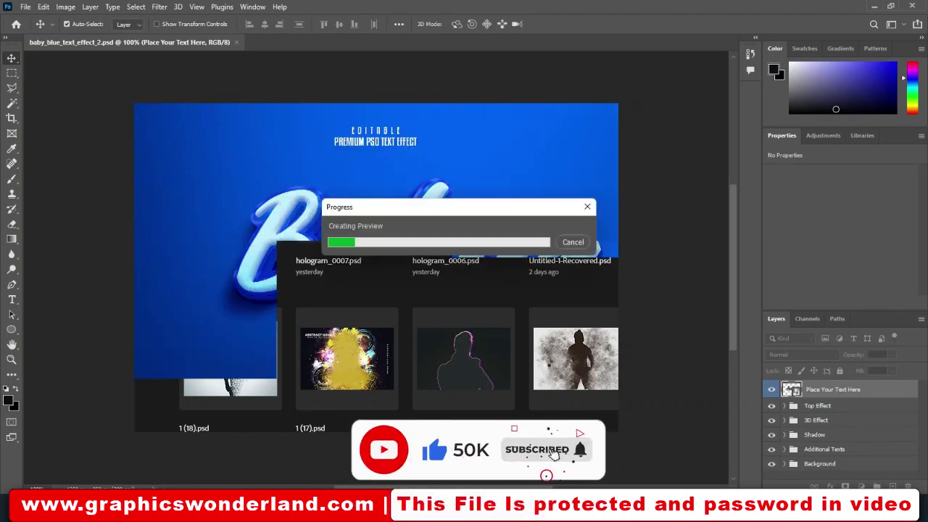
left_click(546, 360)
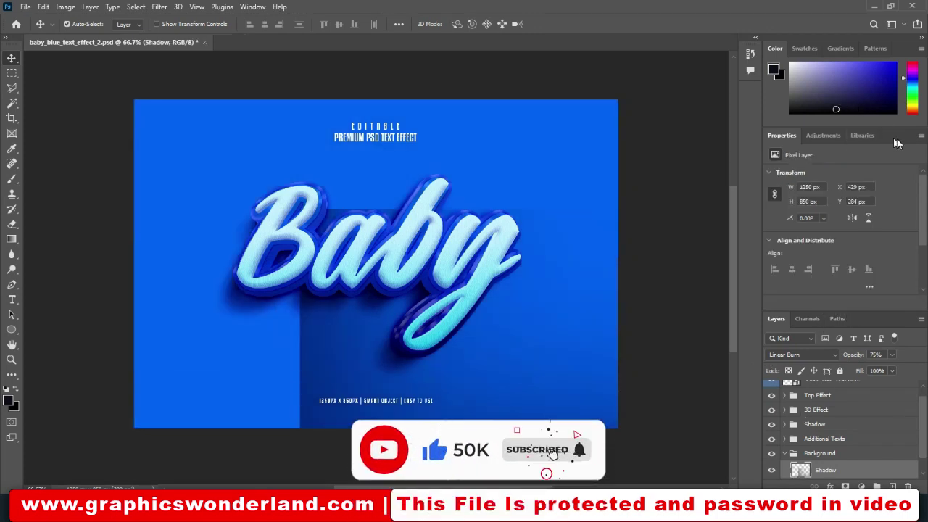
left_click_drag(900, 136, 751, 116)
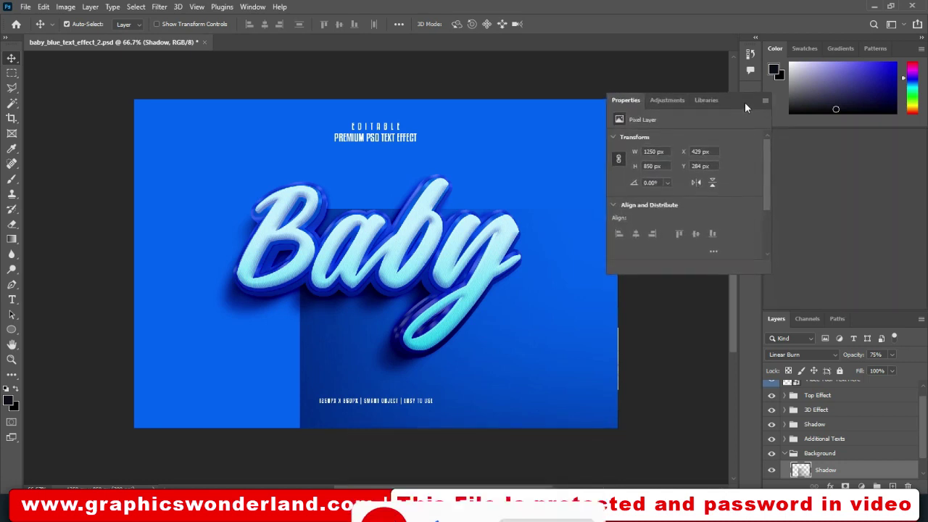
left_click(746, 99)
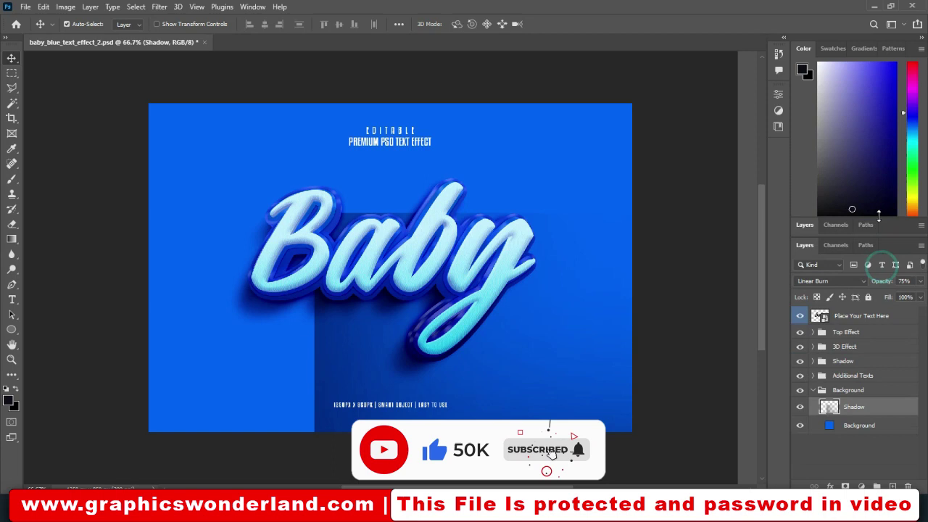
left_click_drag(882, 267, 882, 90)
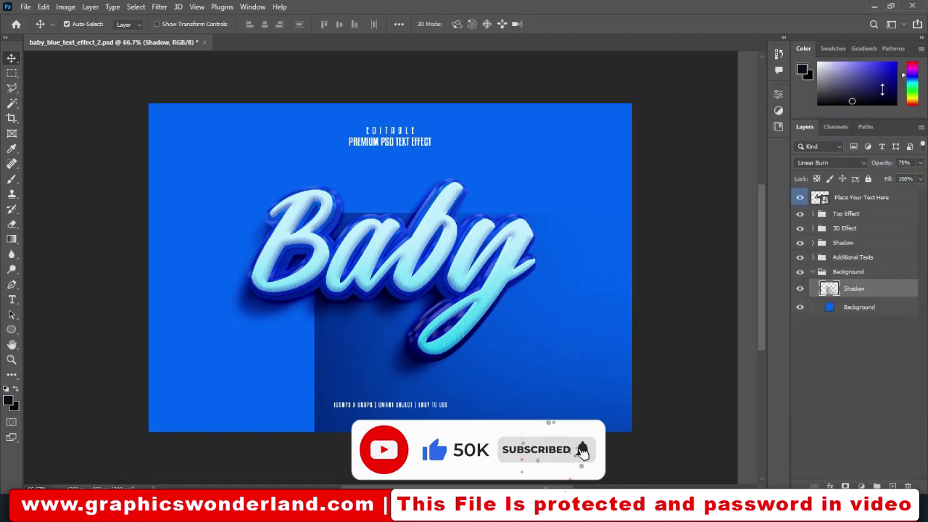
Step: Open the Place Your Text Here smart object and replace the missing Mattilda font on the Baby text
double_click(820, 197)
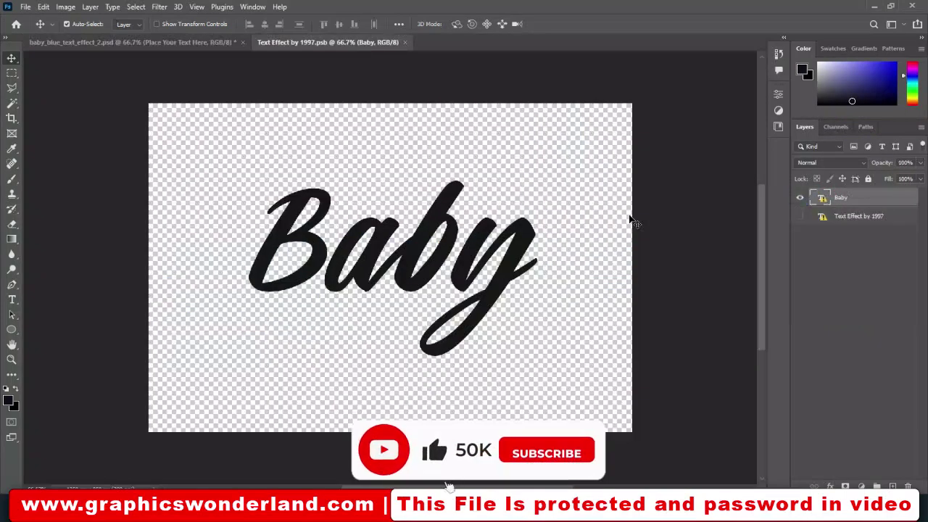
double_click(465, 249)
left_click(539, 239)
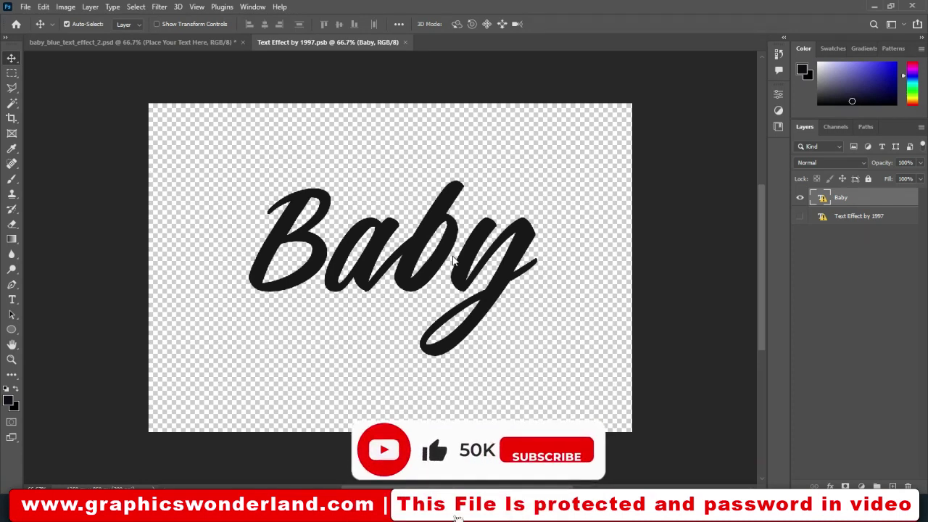
Step: Retype the Baby text layer as GRACE and commit the edit
key("t")
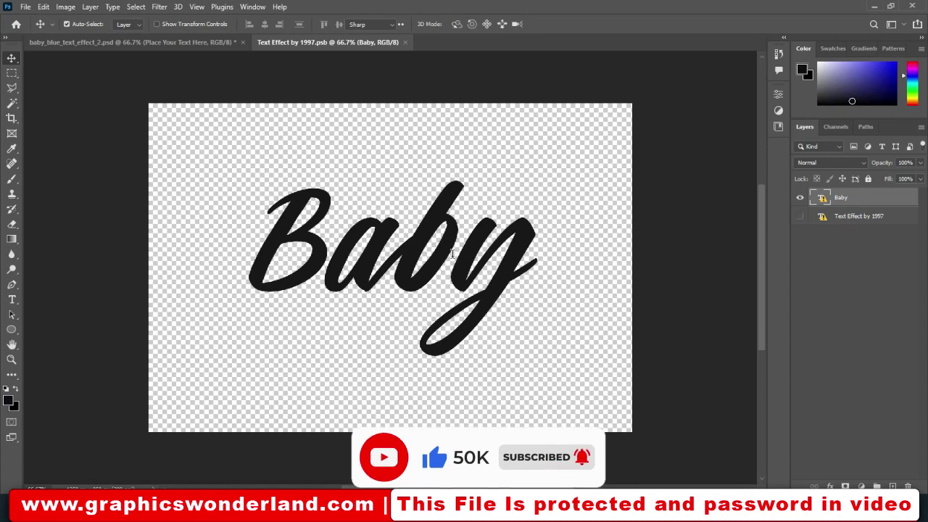
left_click(451, 253)
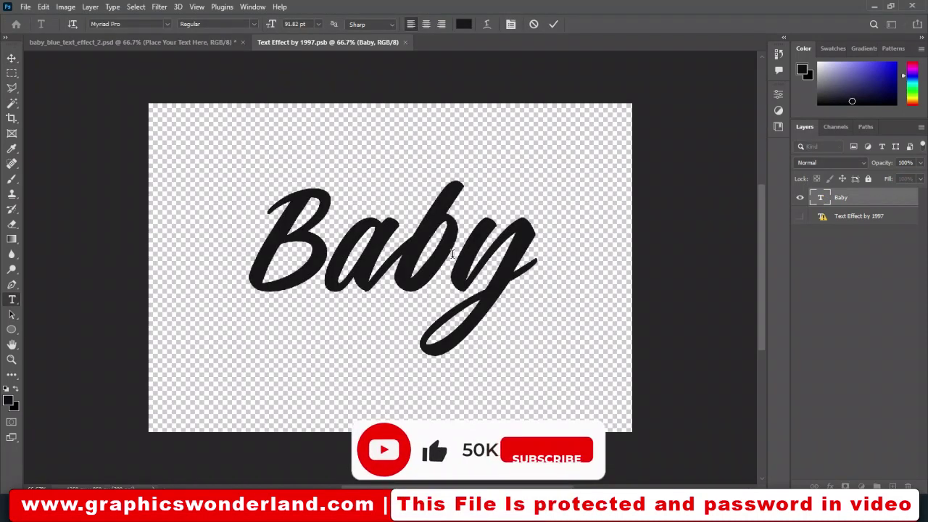
key("ctrl+a")
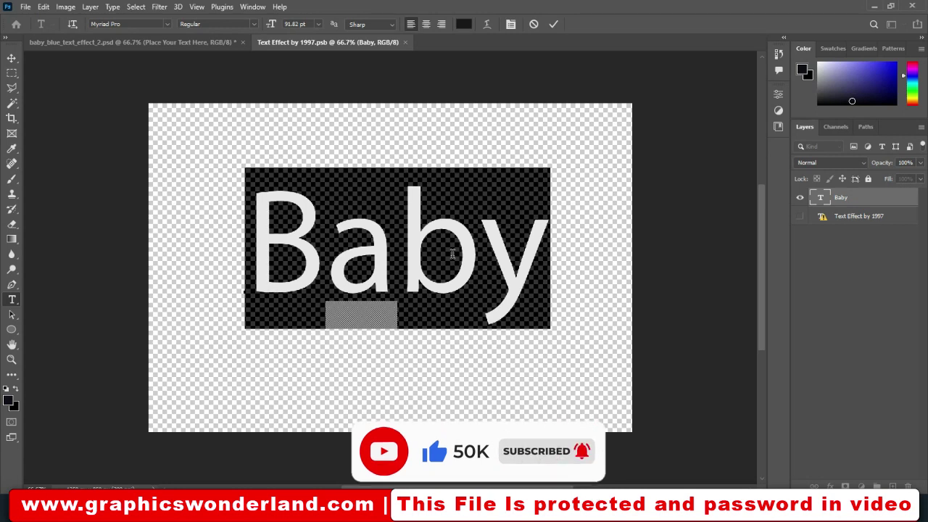
type("G")
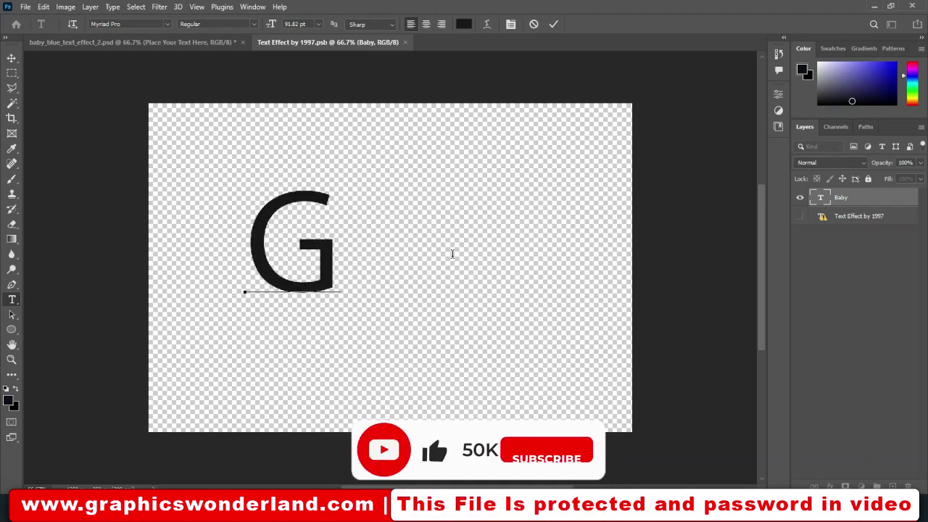
type("T")
key("BackSpace")
type("R")
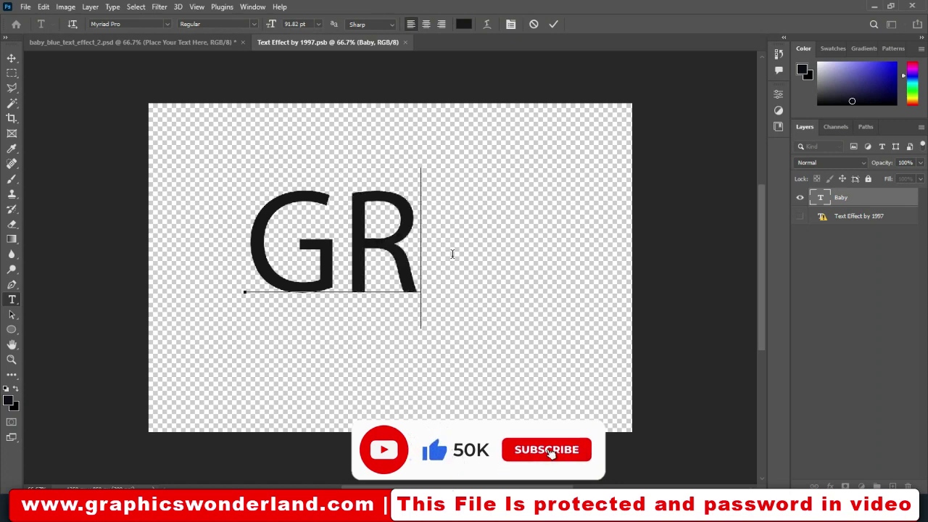
type("ACE")
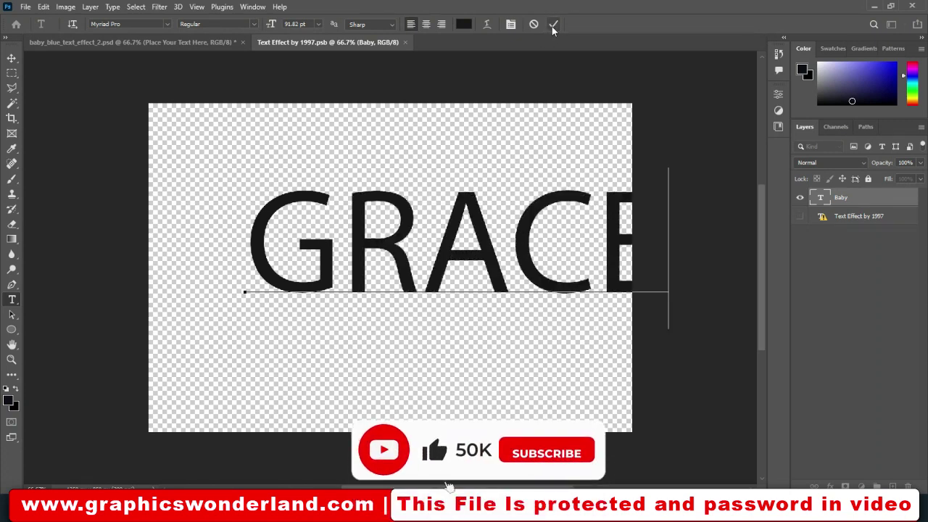
left_click(552, 25)
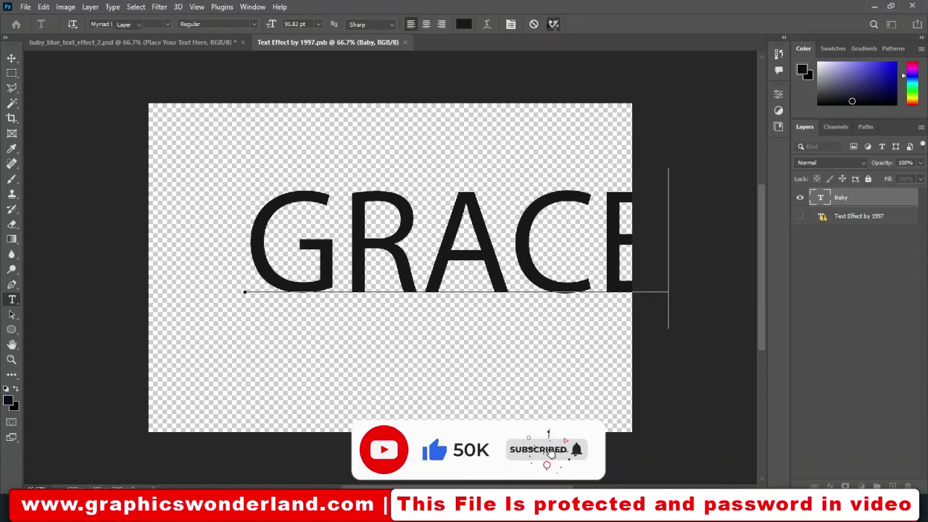
key("v")
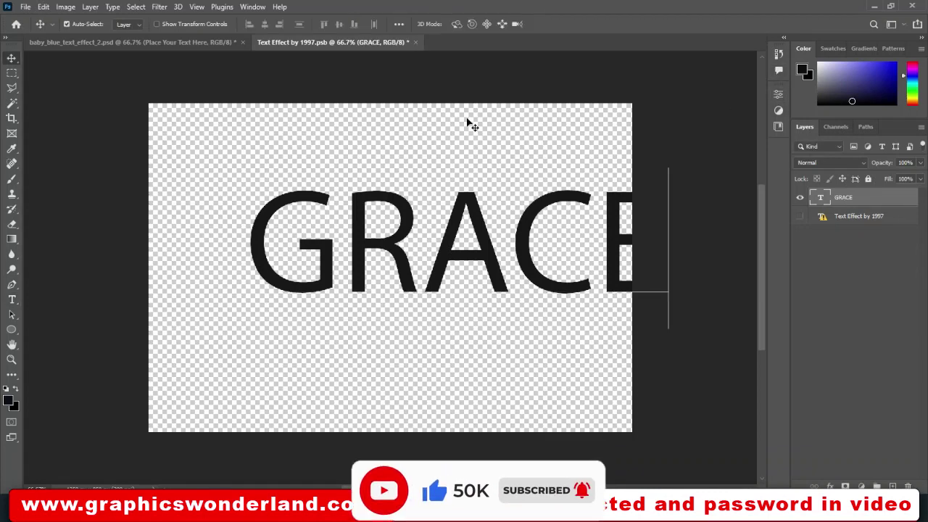
Step: Set GRACE to the Bold font style with Faux Bold in the Character panel
left_click(252, 7)
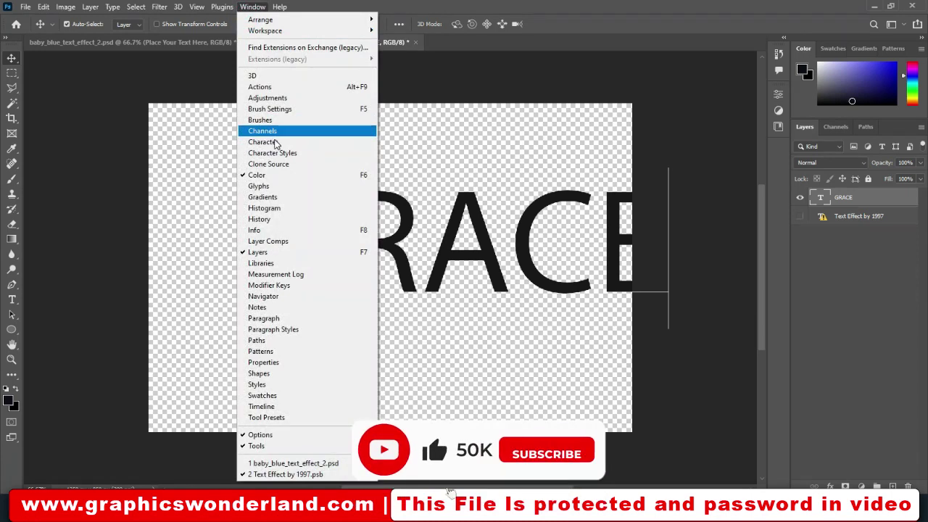
left_click(267, 142)
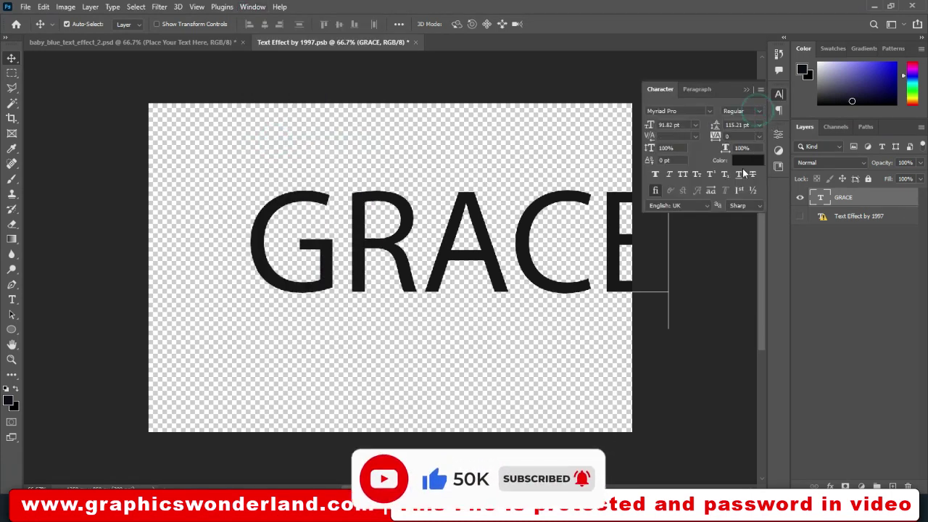
left_click(758, 110)
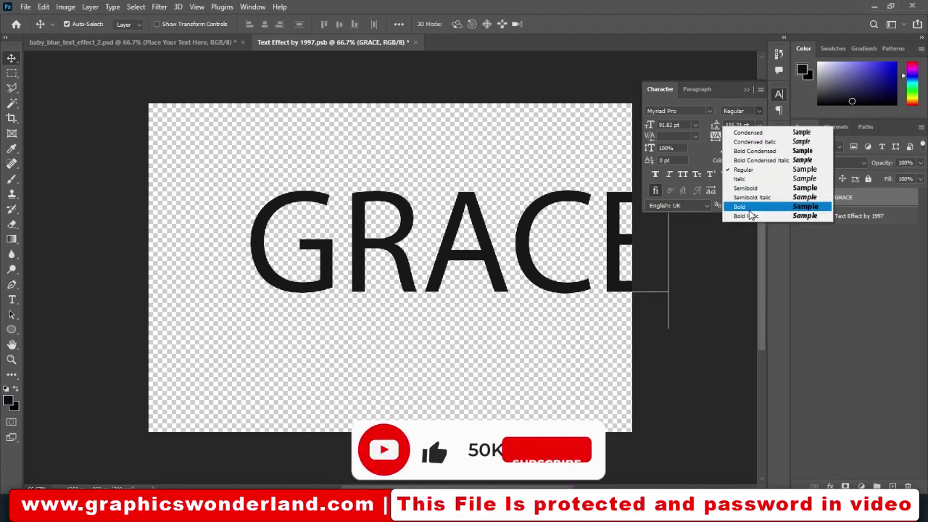
left_click(743, 206)
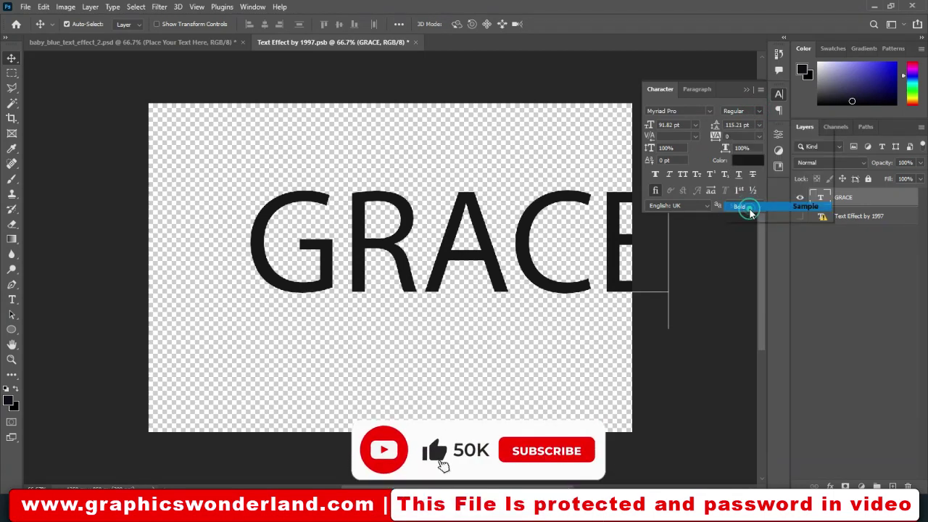
left_click(656, 175)
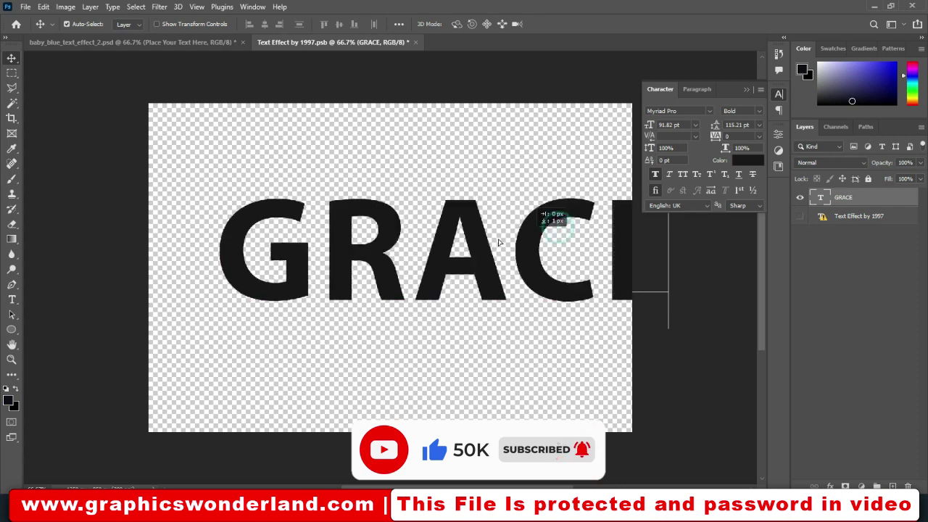
Step: Resize GRACE to 87 pt, centre it on the canvas, and save the smart object
left_click_drag(499, 242, 482, 238)
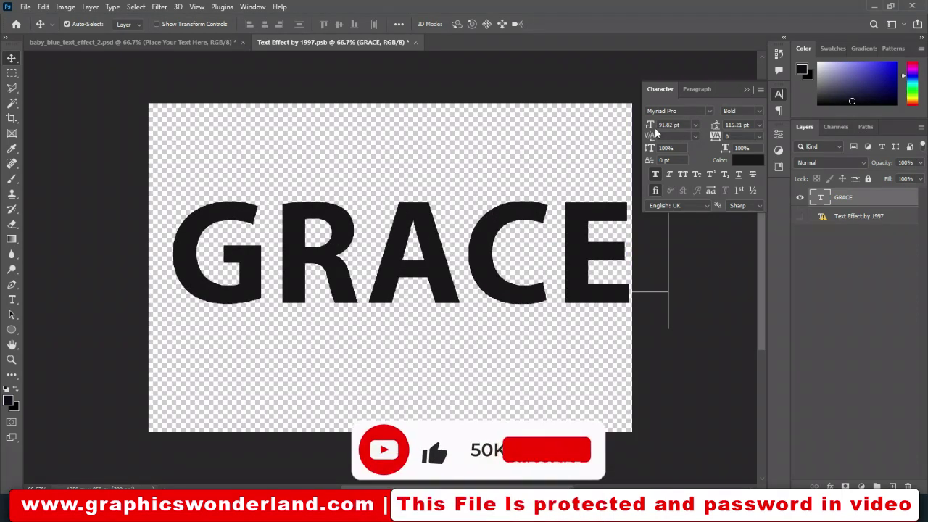
left_click_drag(650, 125, 645, 125)
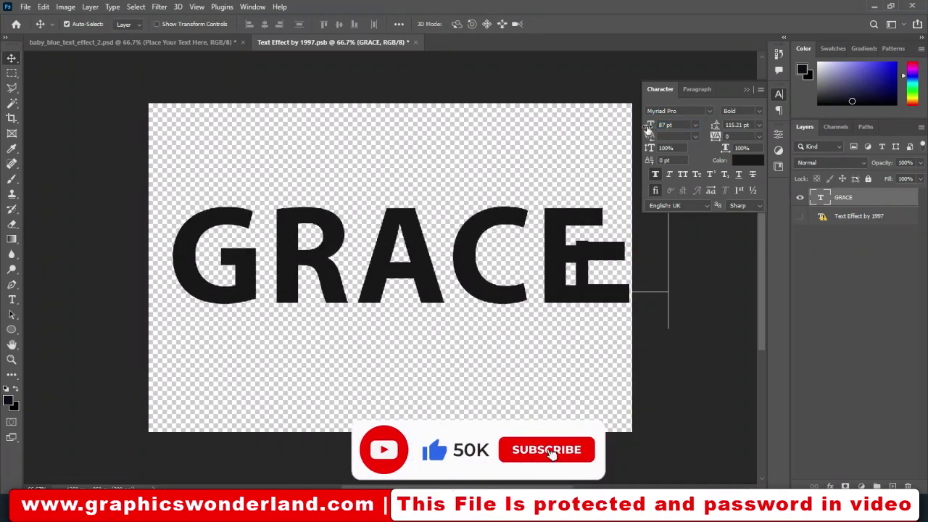
left_click_drag(424, 256, 409, 194)
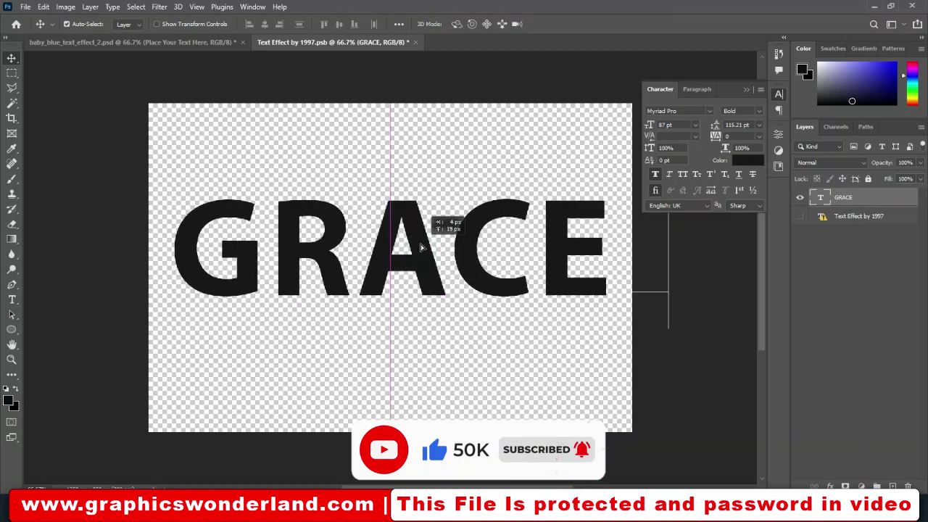
left_click(417, 42)
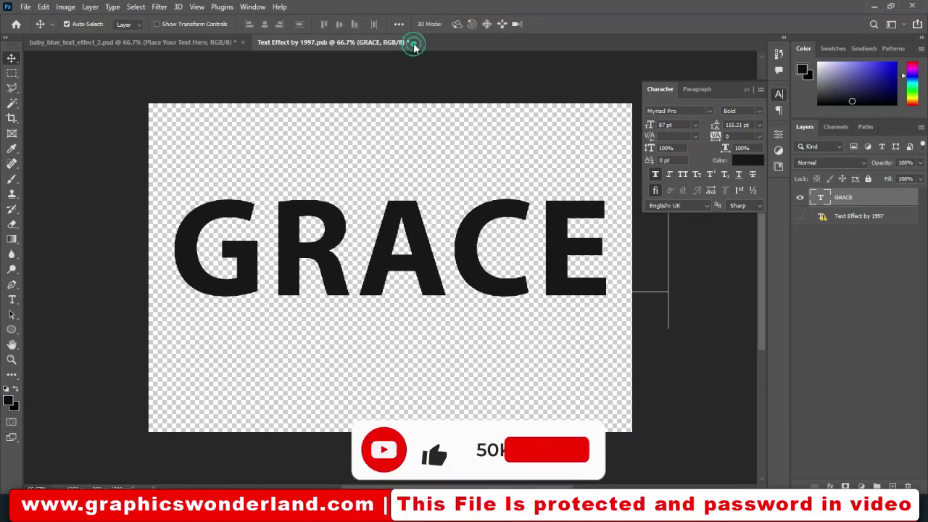
left_click(410, 192)
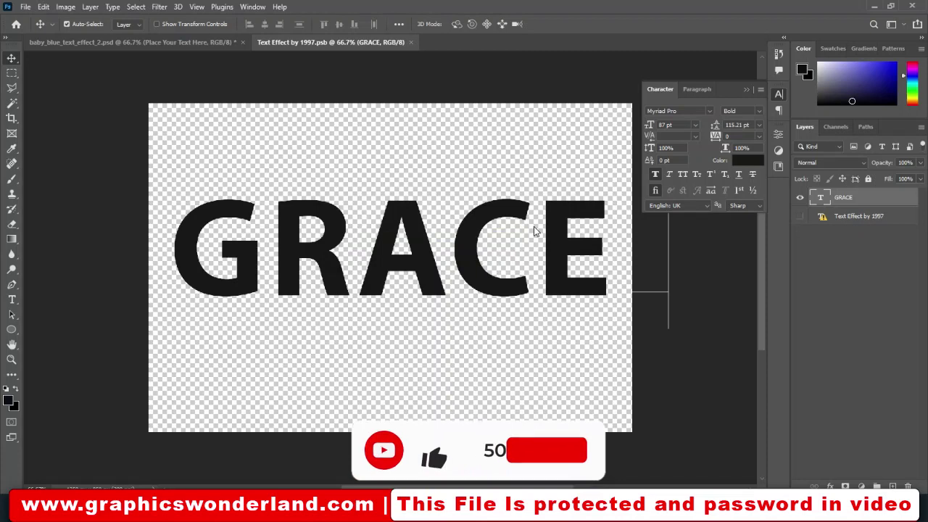
Step: Close the smart object and Character panel, then shift the Shadow layer right and down
key("ctrl+w")
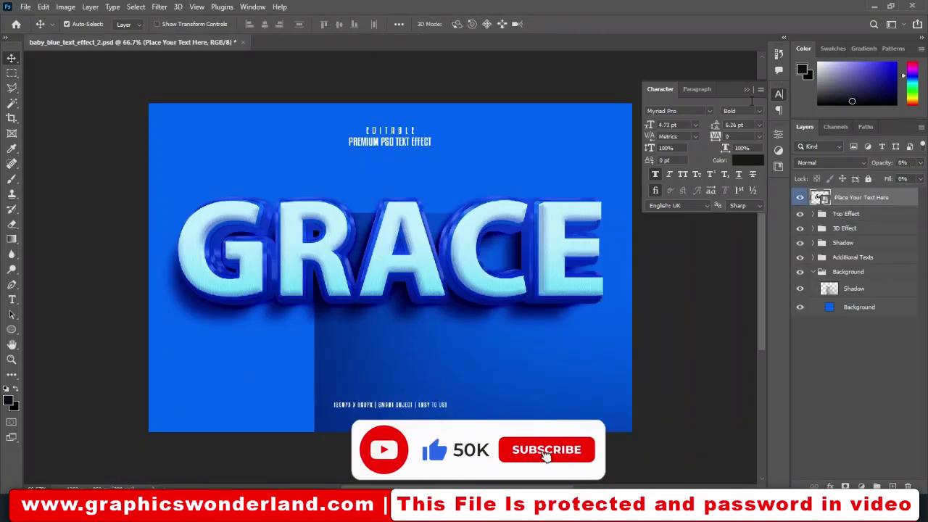
left_click(747, 89)
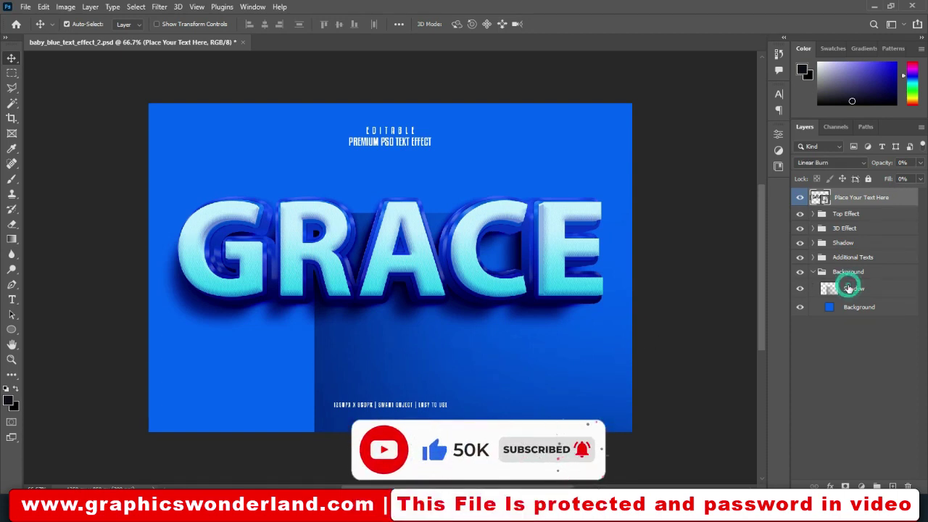
left_click(847, 287)
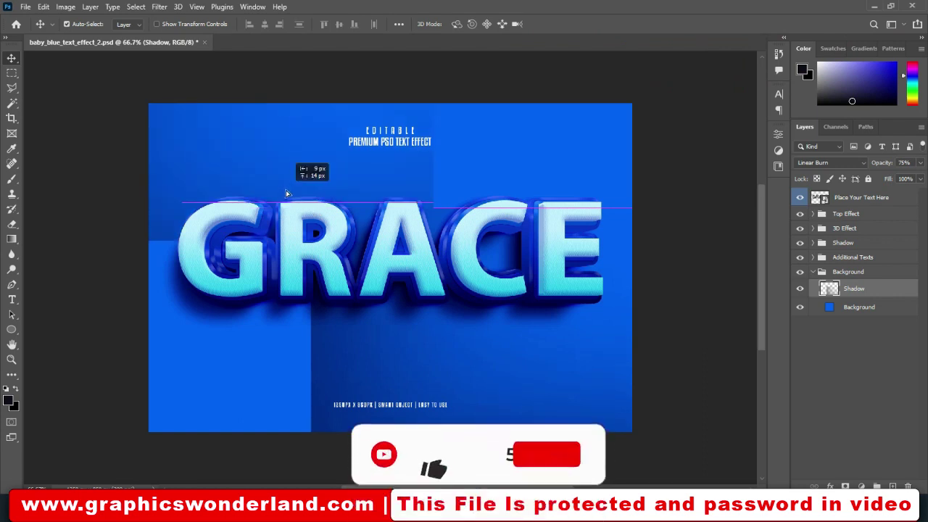
left_click_drag(286, 192, 317, 198)
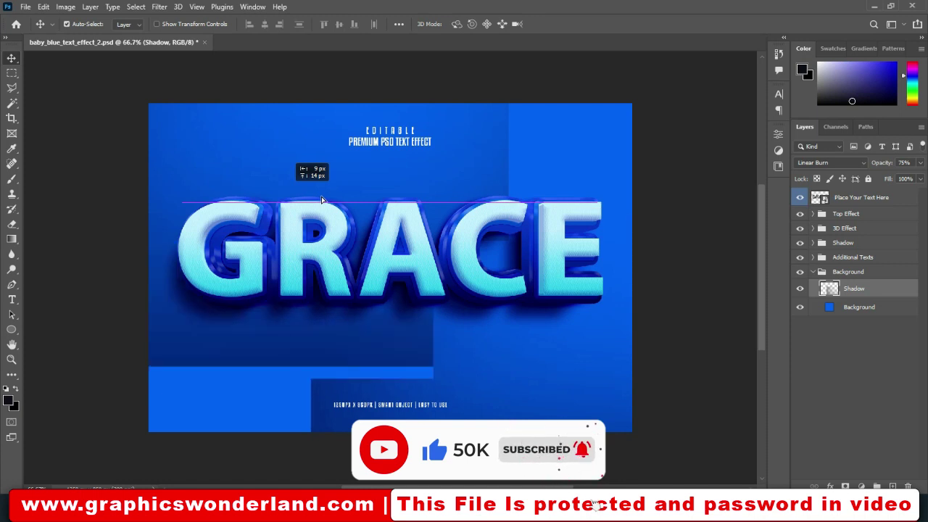
mouse_move(322, 200)
left_mouse_down()
mouse_move(292, 174)
mouse_move(410, 217)
left_mouse_up()
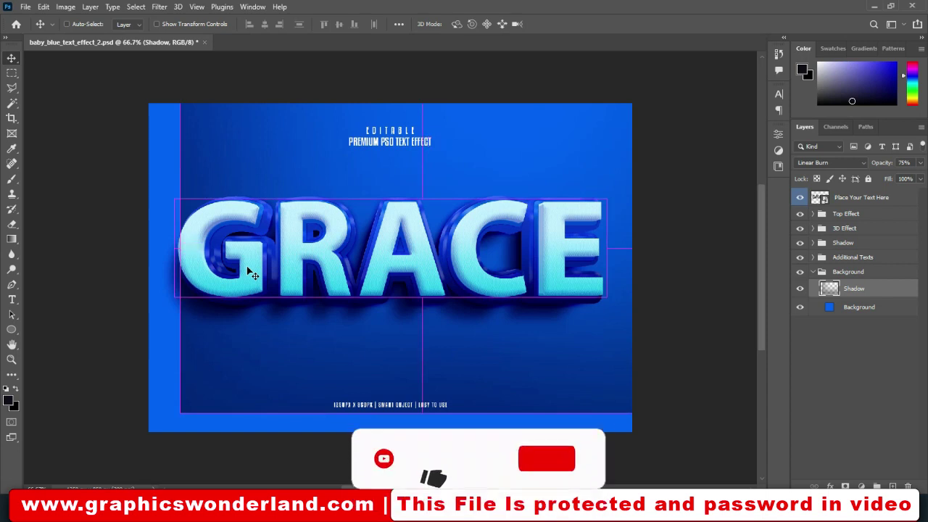
Step: Scale the Shadow layer to 117.15% so it covers the whole background
key("ctrl+t")
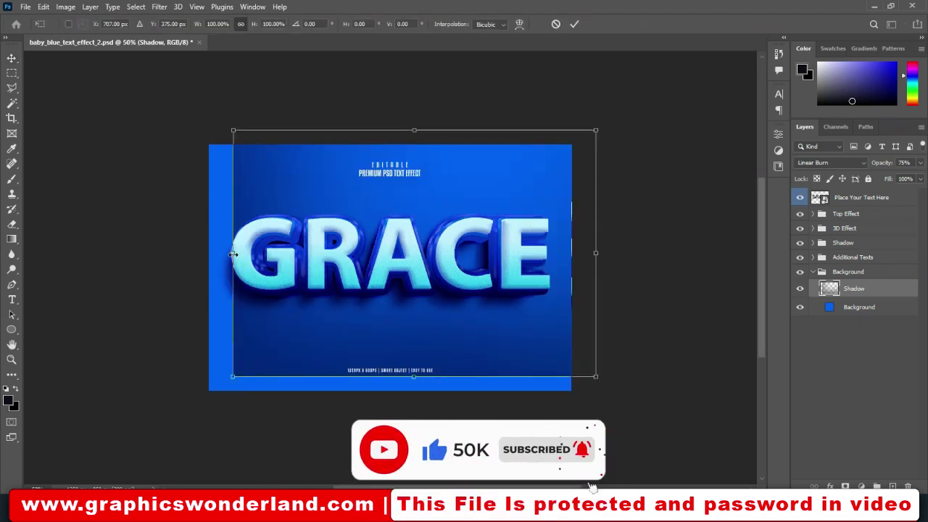
left_click_drag(232, 254, 210, 251)
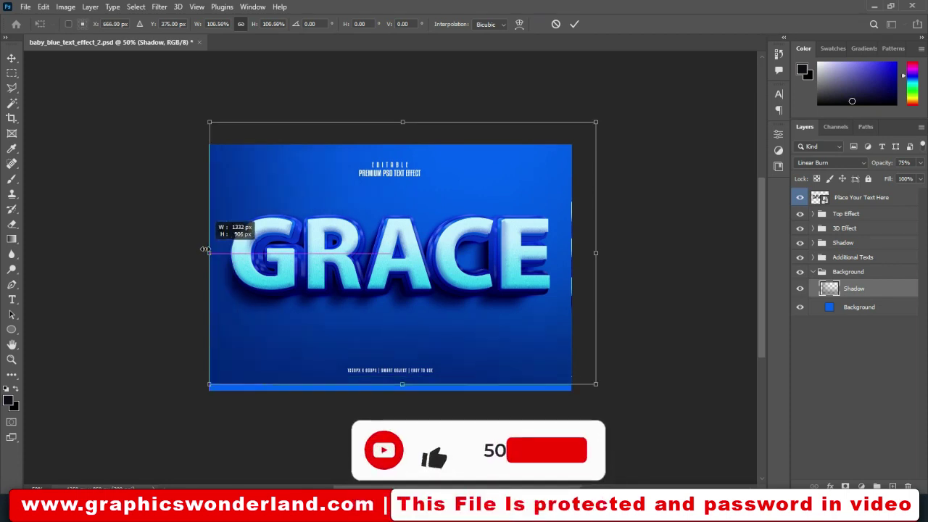
left_click_drag(404, 384, 399, 411)
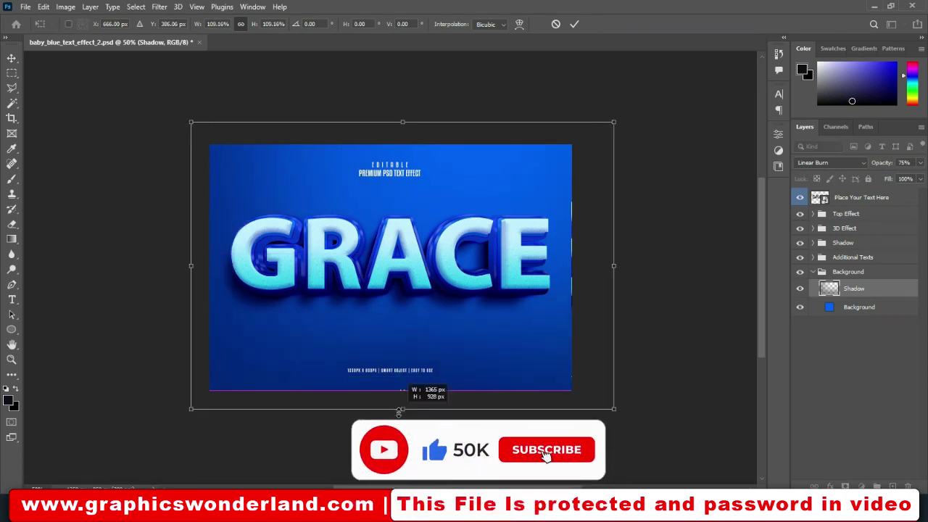
key("Return")
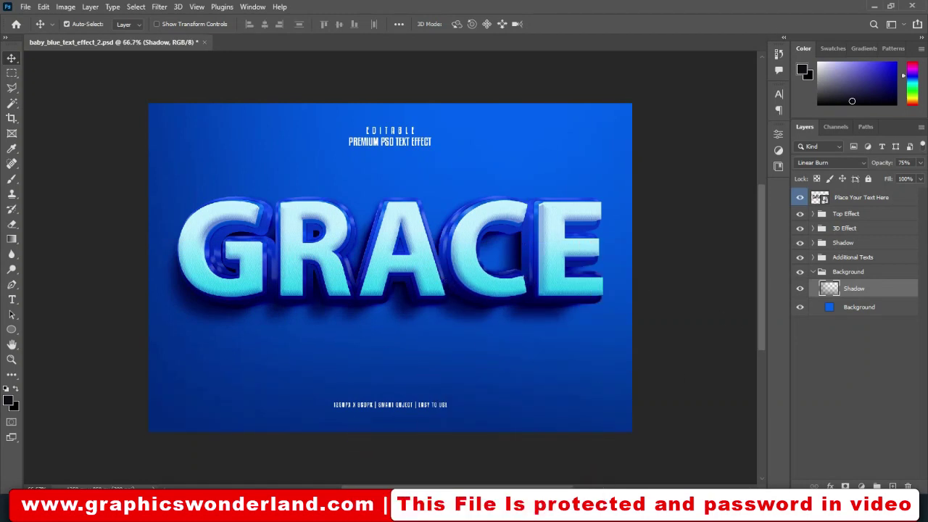
Step: Hide the Background layer and reposition the GRACE text-effect layers on the canvas
left_click(799, 310)
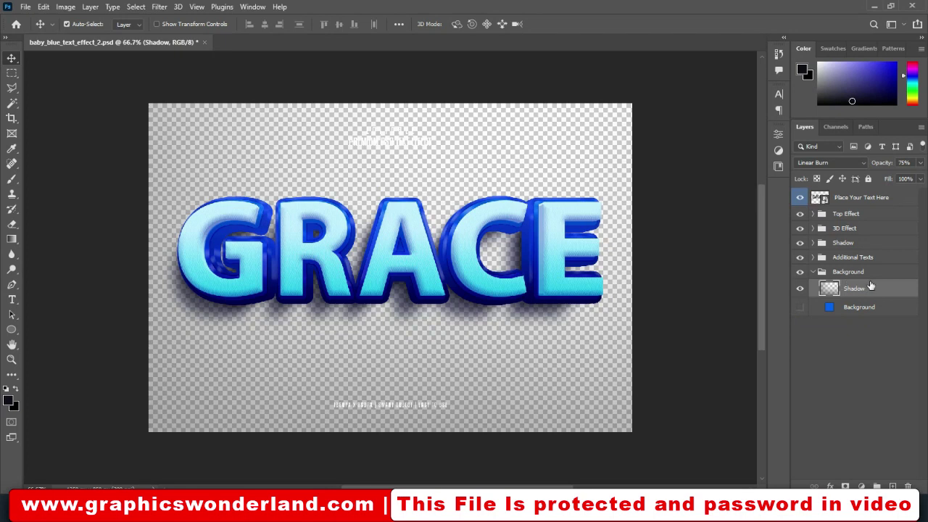
left_click(866, 199, "shift")
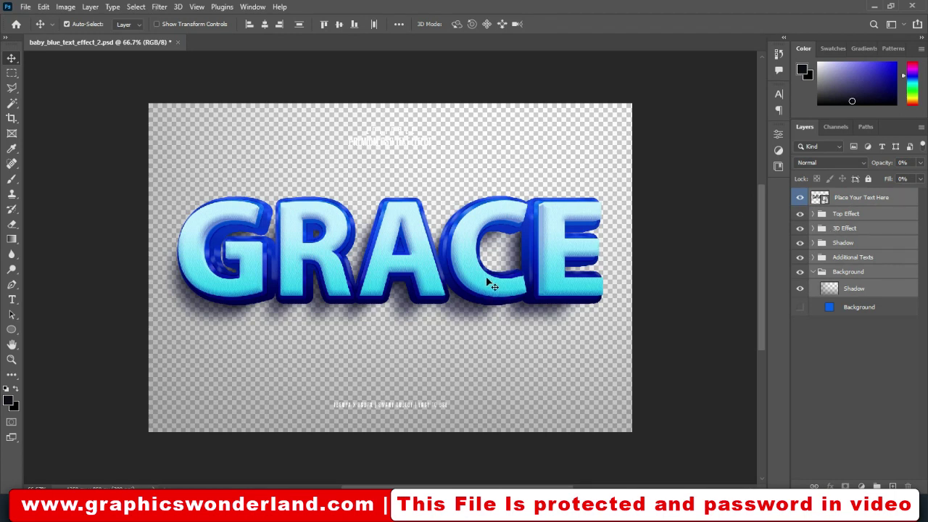
mouse_move(420, 288)
left_mouse_down()
mouse_move(538, 273)
mouse_move(491, 259)
mouse_move(516, 299)
left_mouse_up()
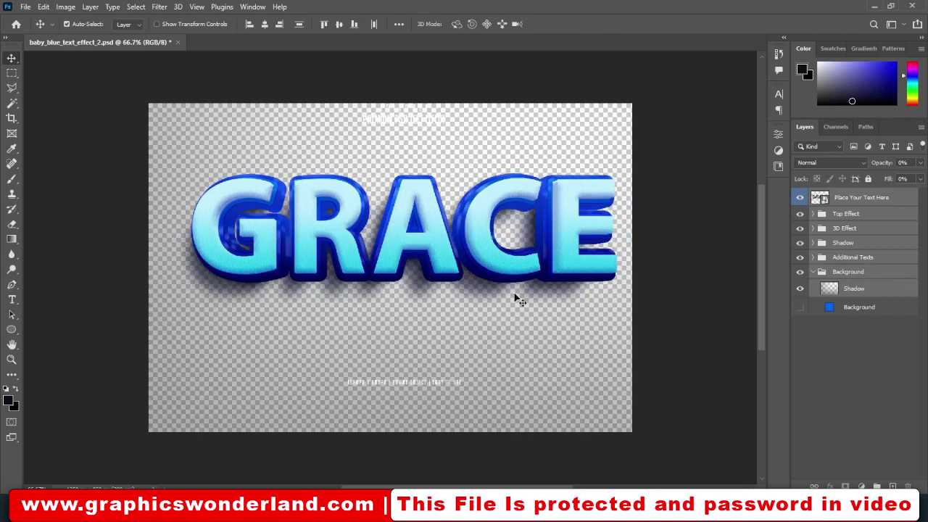
Step: Hide the Shadow and Additional Texts layers, then return to the template folder in File Explorer
left_click(799, 288)
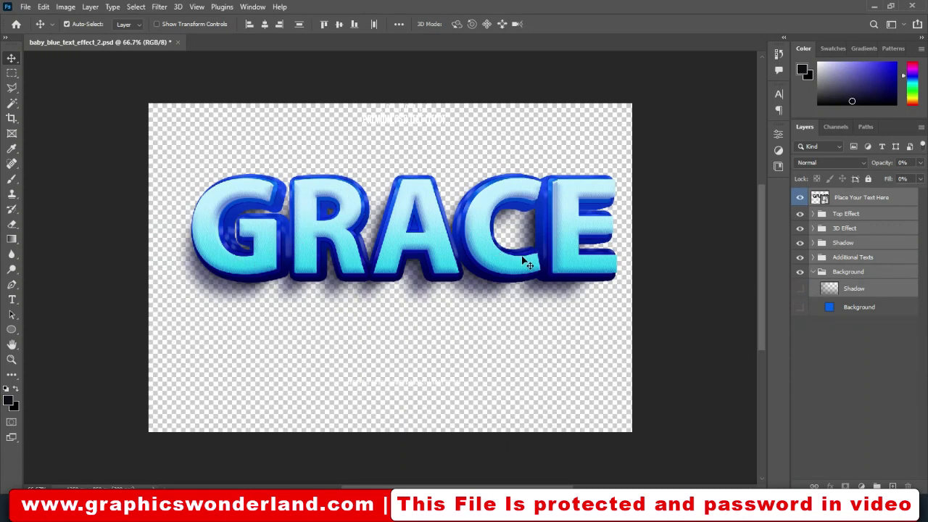
left_click(799, 214)
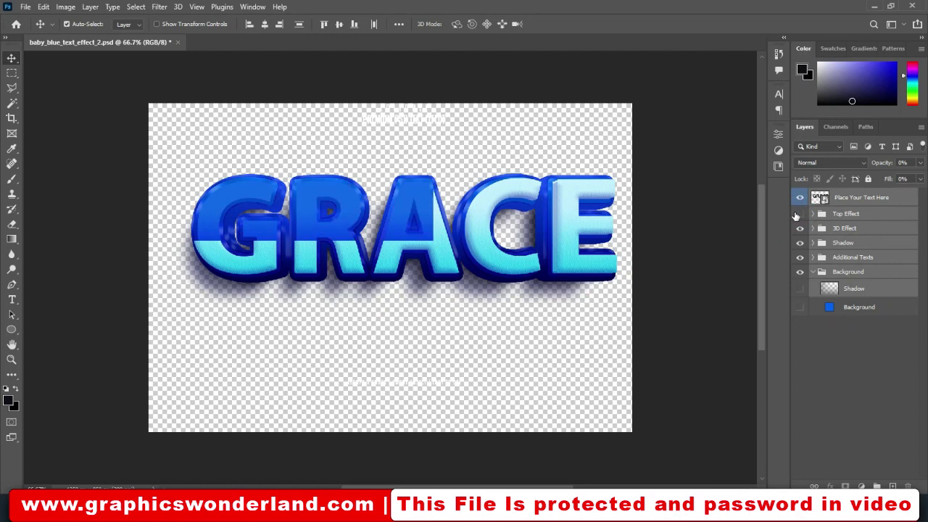
left_click(799, 213)
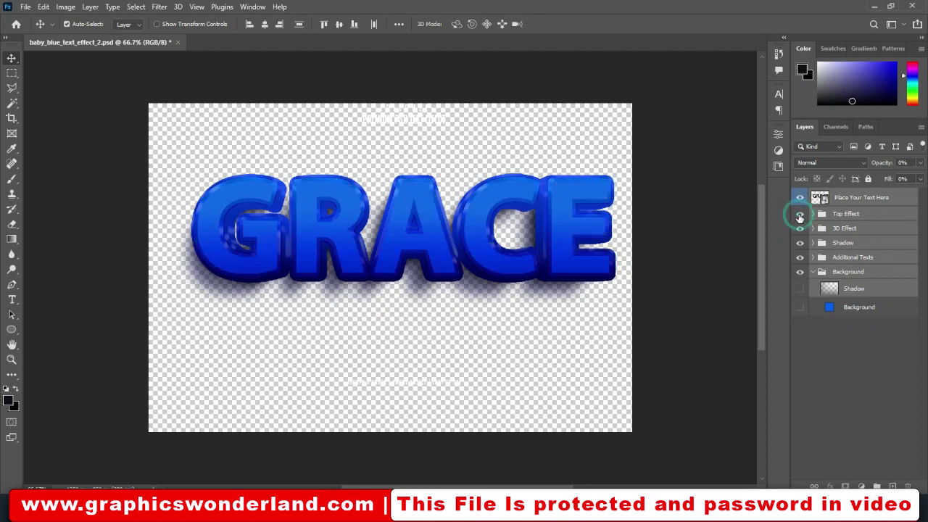
left_click(800, 257)
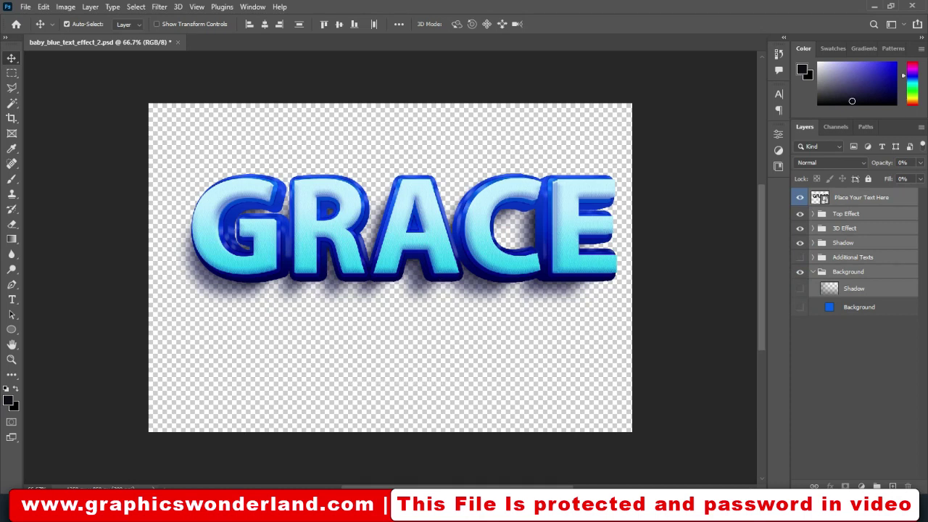
left_click(357, 464)
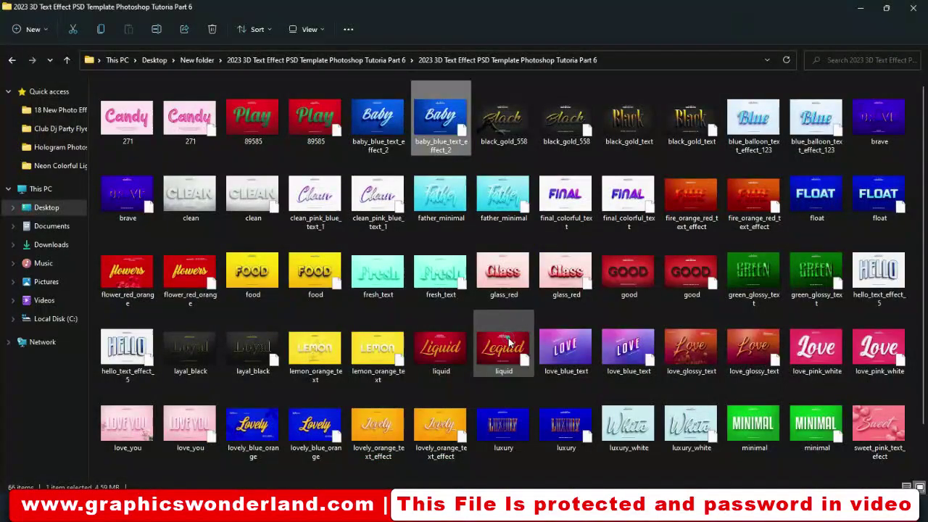